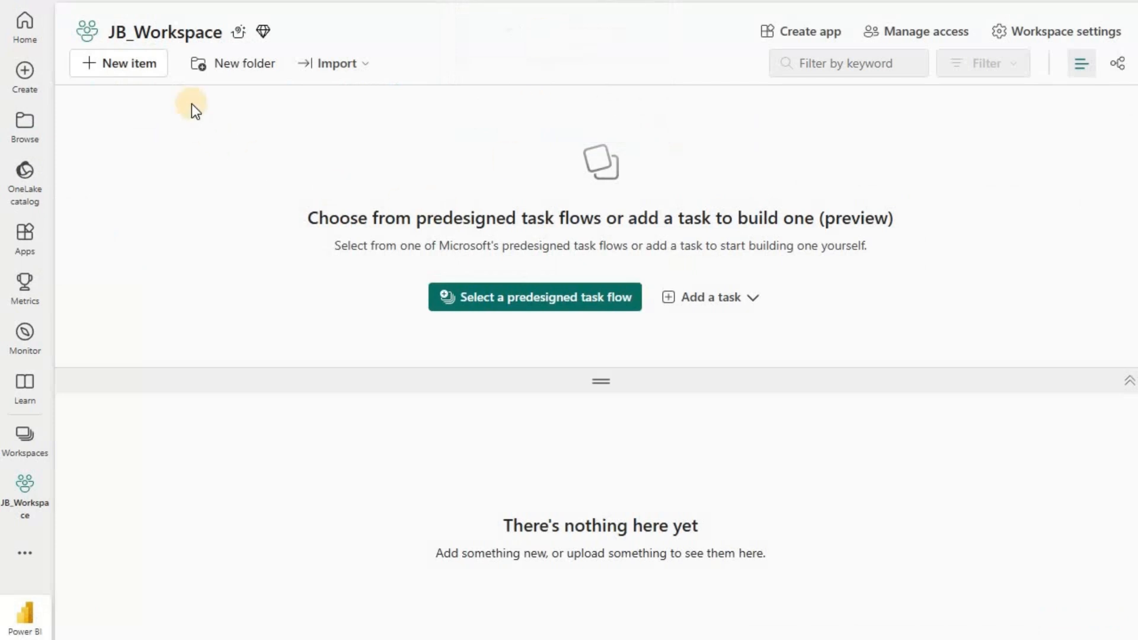
Create a new Eventhouse named jbeventhouse in JB_Workspace and dismiss its welcome message.
left_click(134, 70)
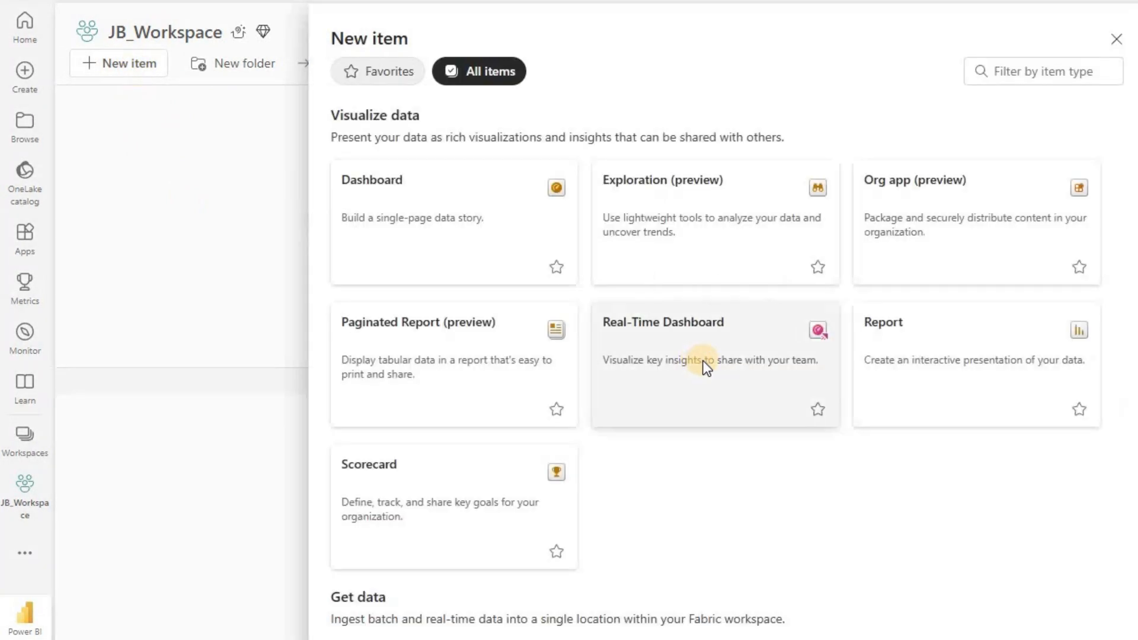
scroll(705, 367, "down", 6)
scroll(708, 368, "down", 6)
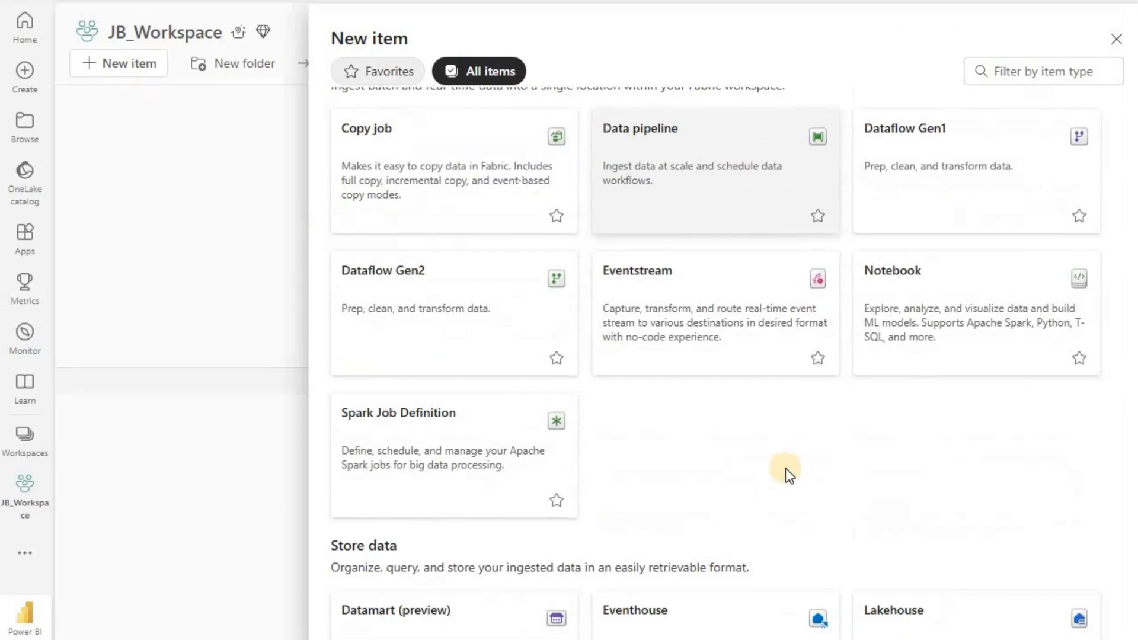
left_click(710, 473)
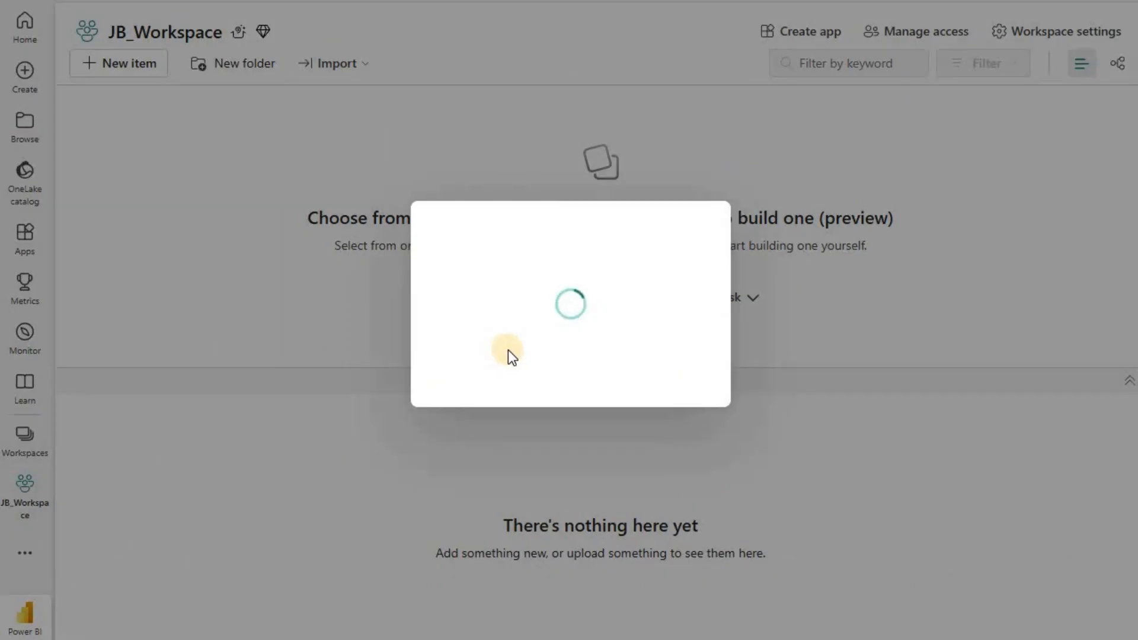
left_click(555, 282)
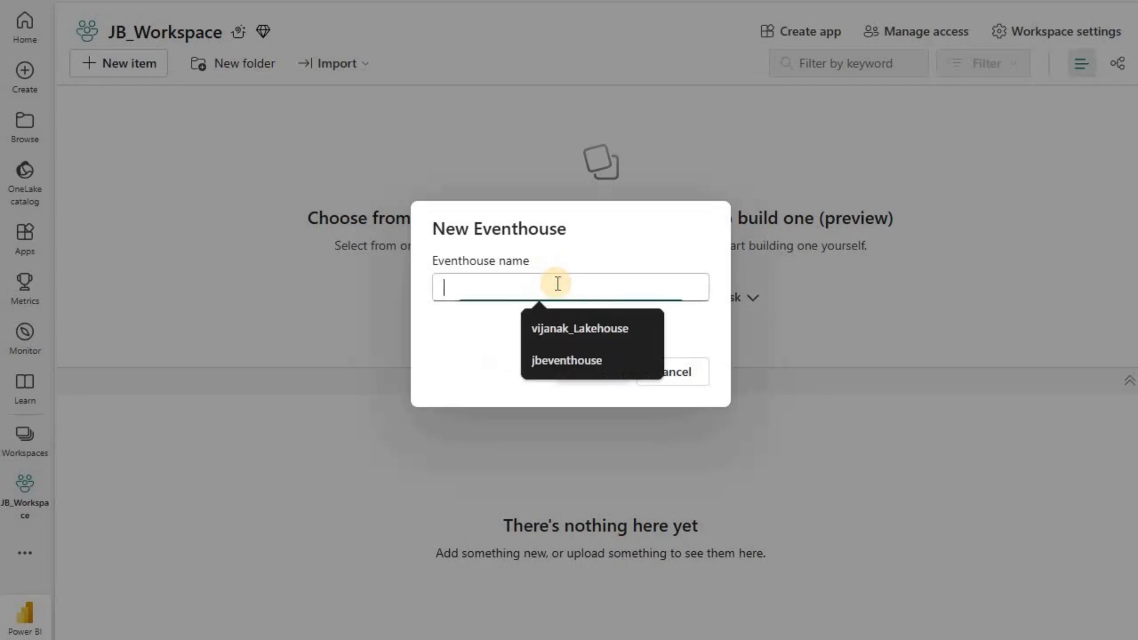
left_click(565, 363)
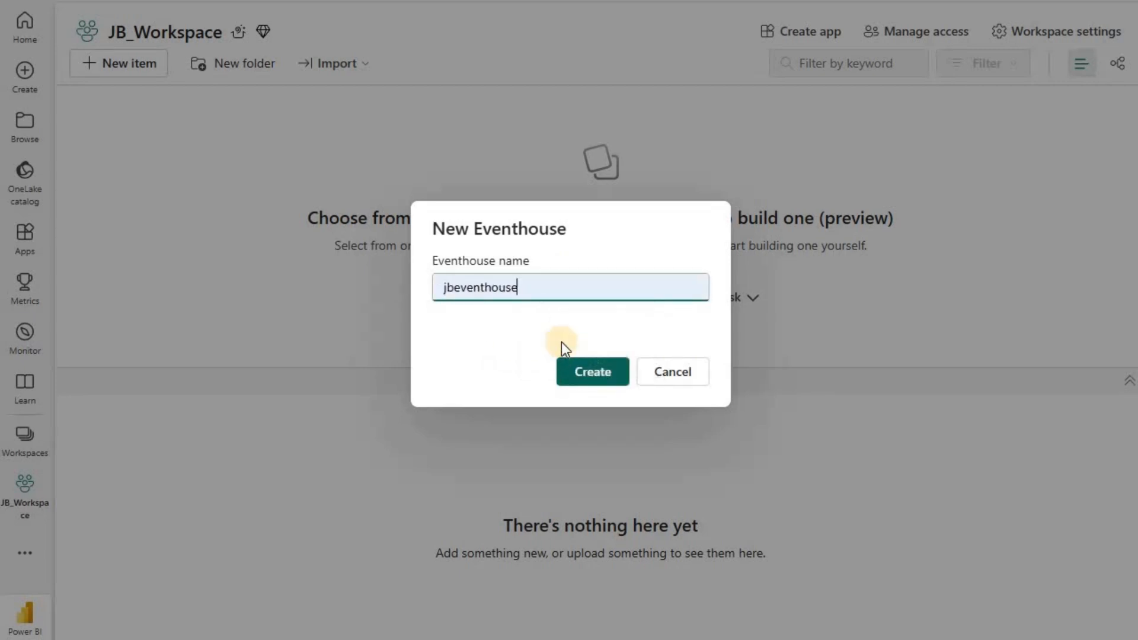
left_click(613, 373)
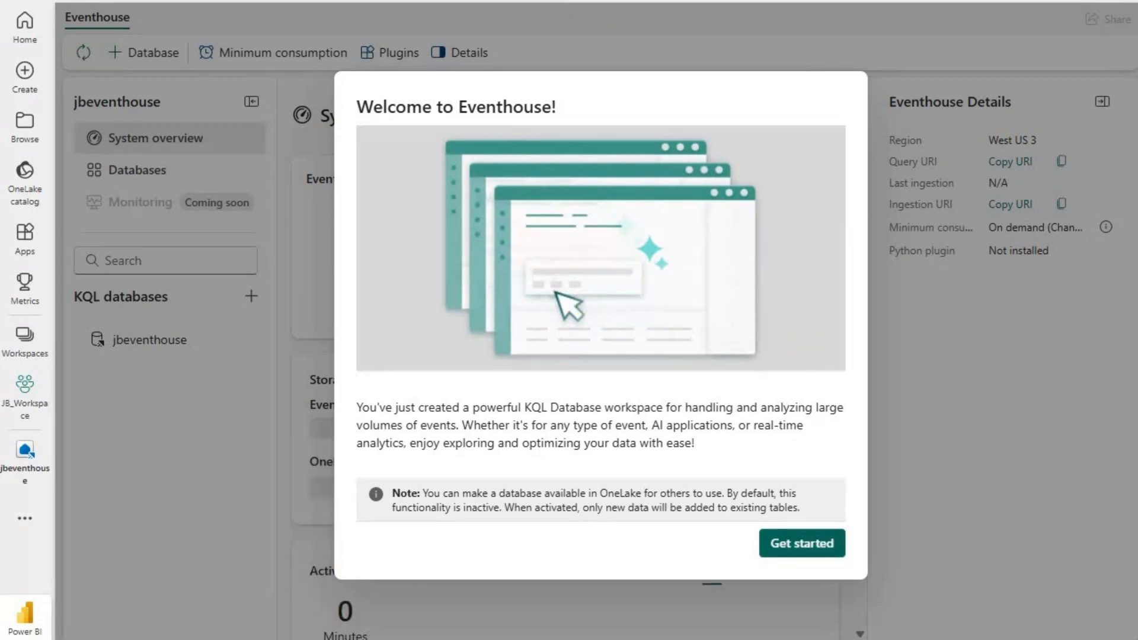
left_click(795, 541)
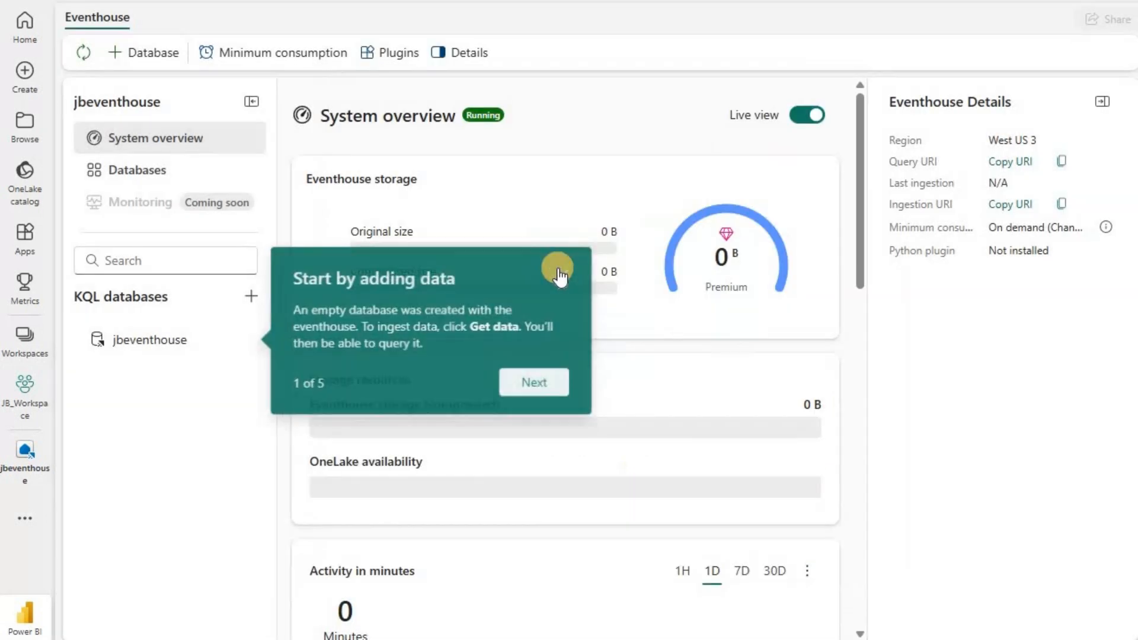
left_click(561, 273)
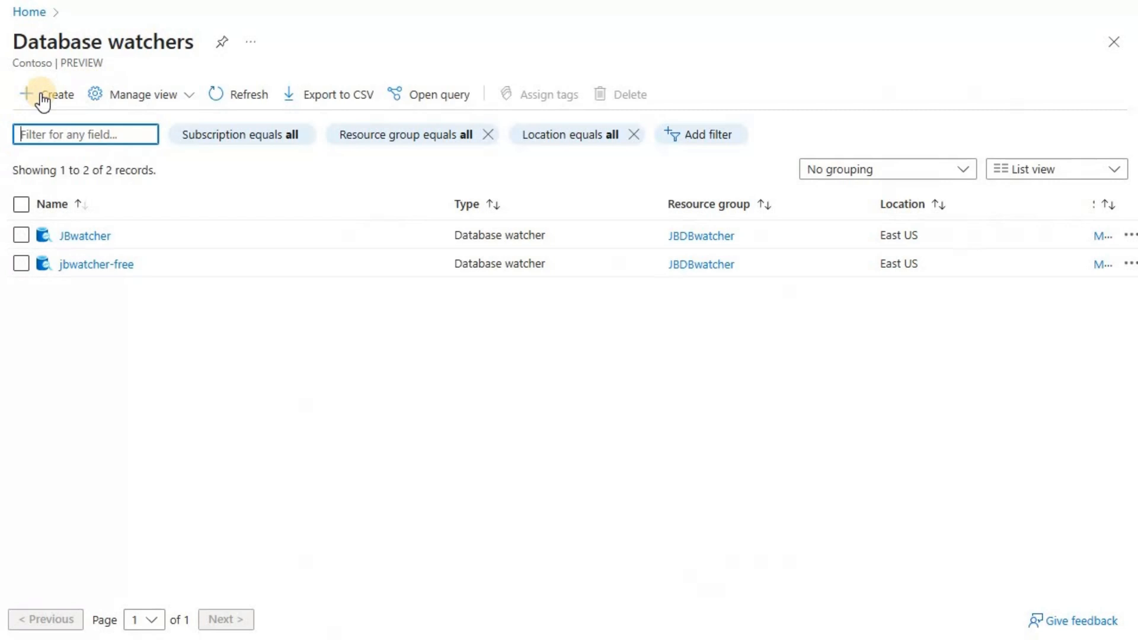
Switch to the Azure portal and begin a new database watcher named jbwatcher_fabric in the JBDBwatcher resource group.
left_click(42, 98)
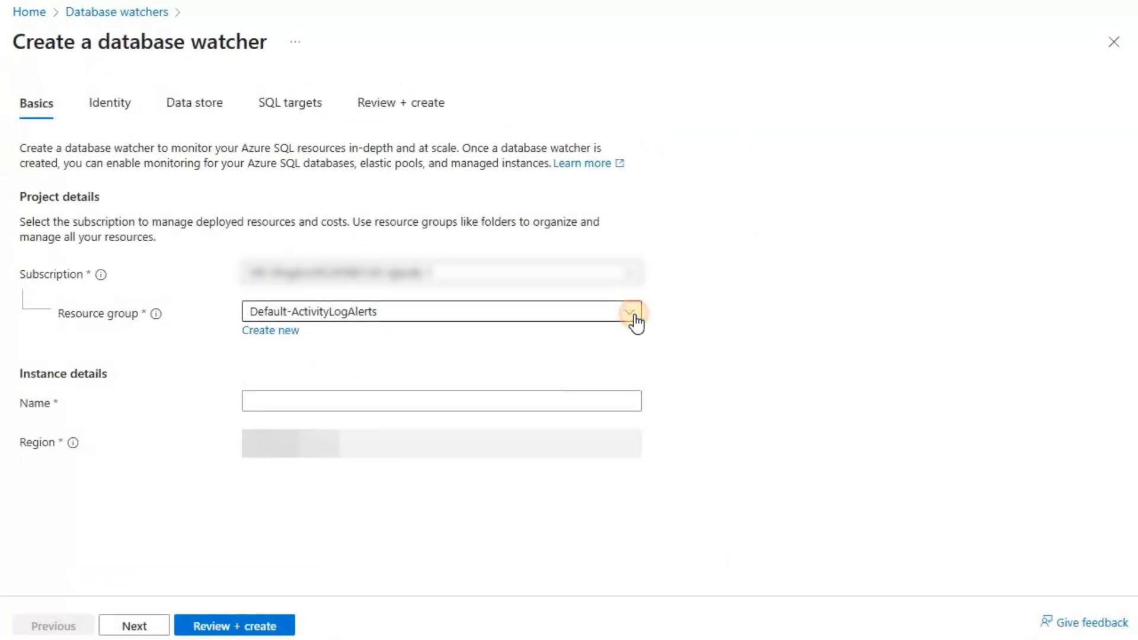
left_click(631, 312)
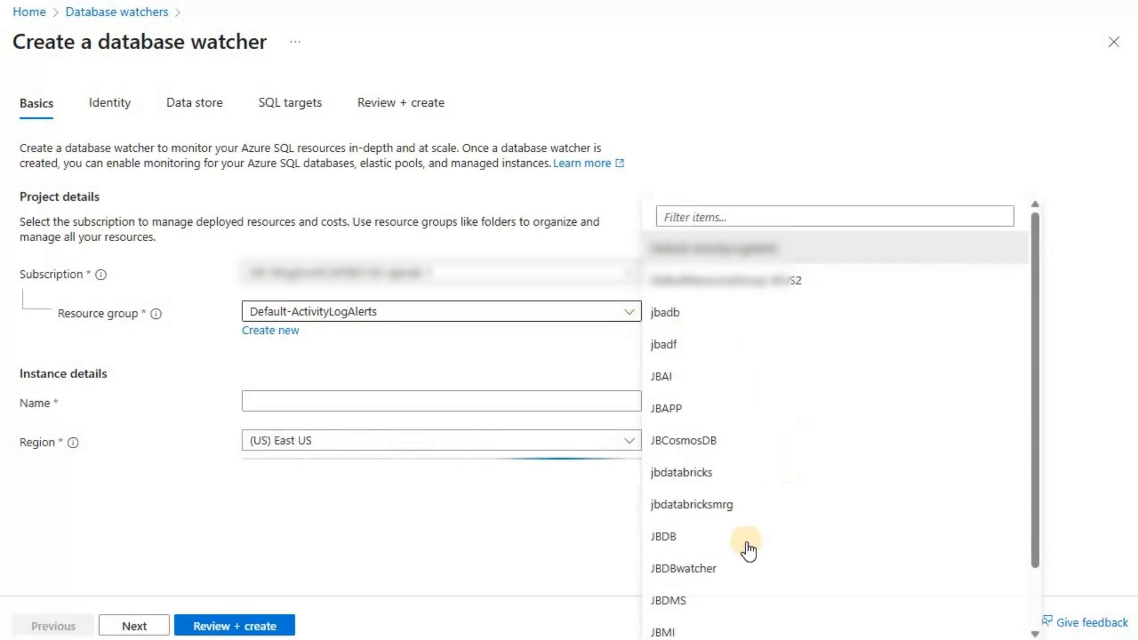
left_click(688, 566)
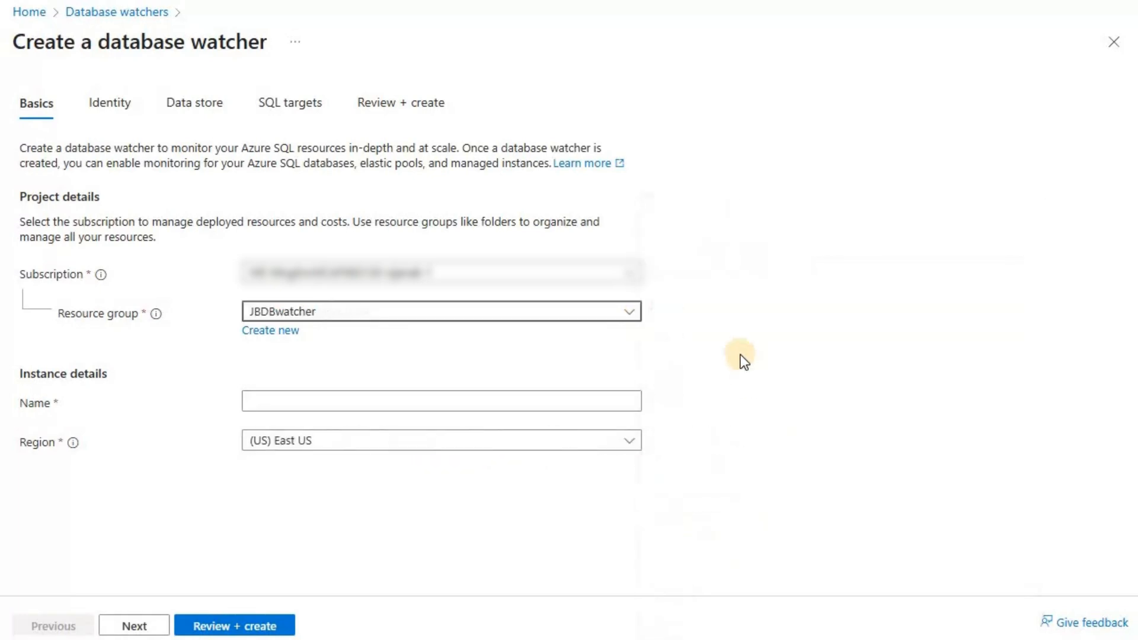
left_click(484, 404)
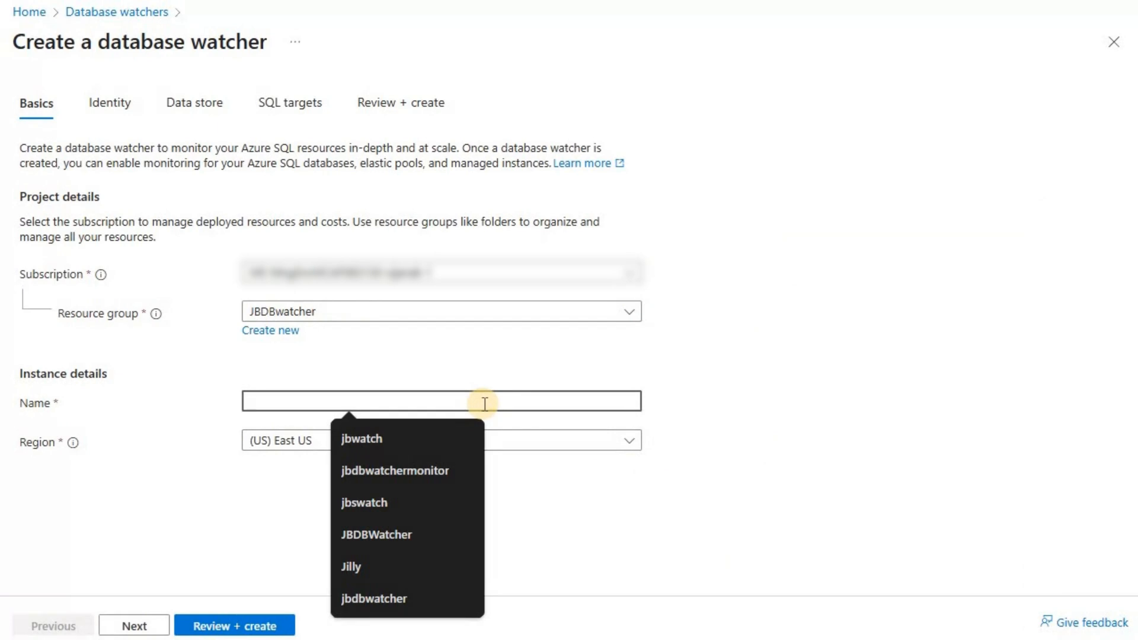
type("jbwa")
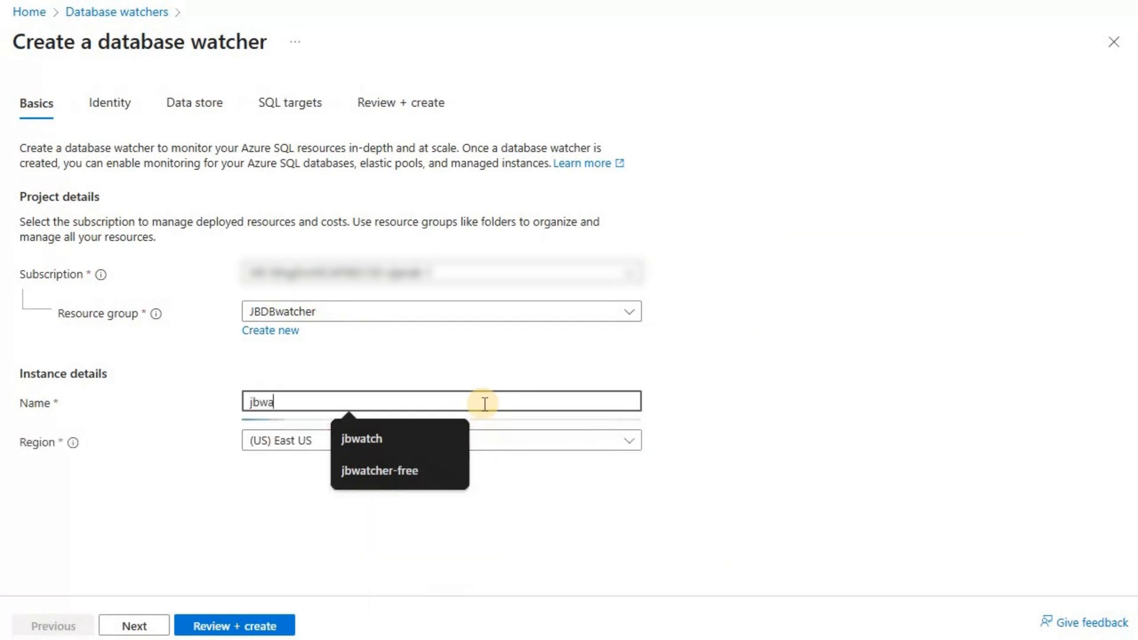
type("tcher")
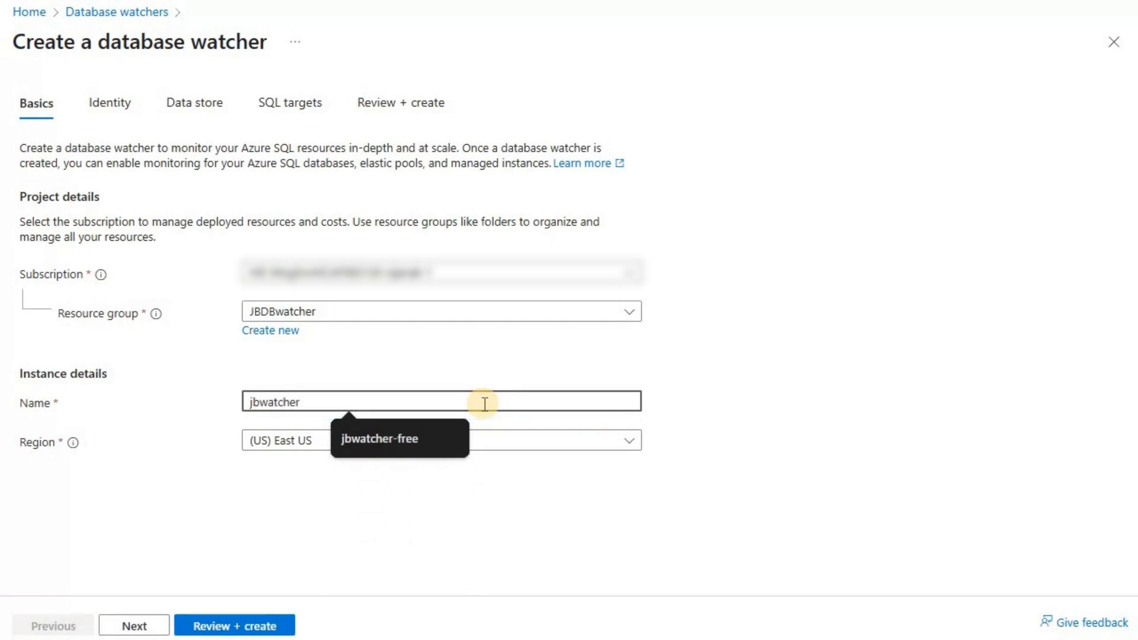
type("_fabric")
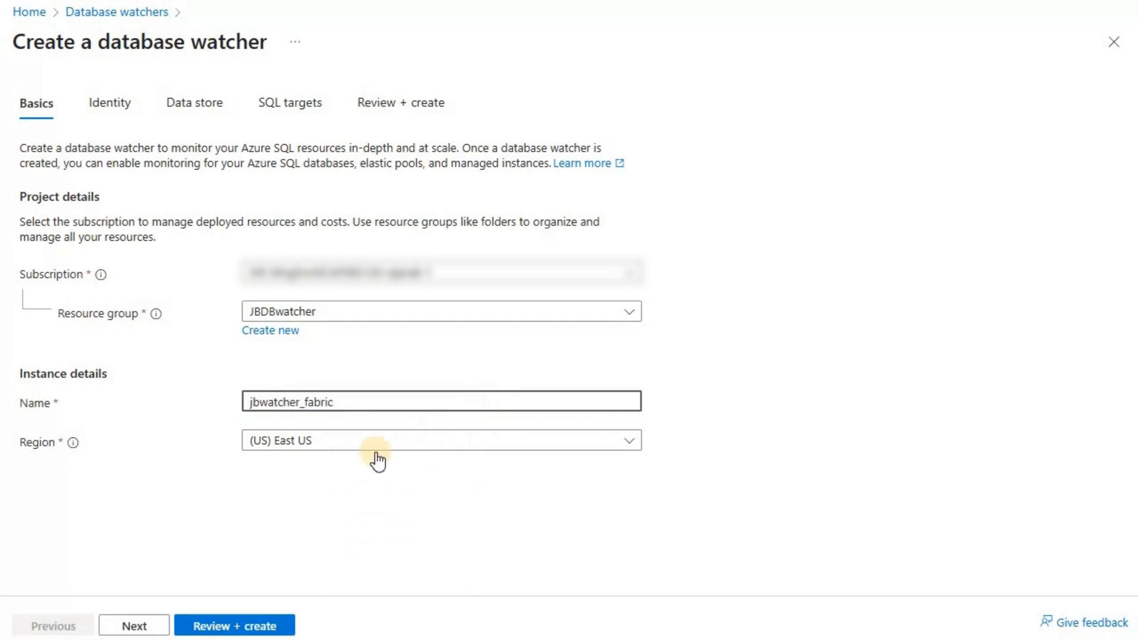
left_click(134, 626)
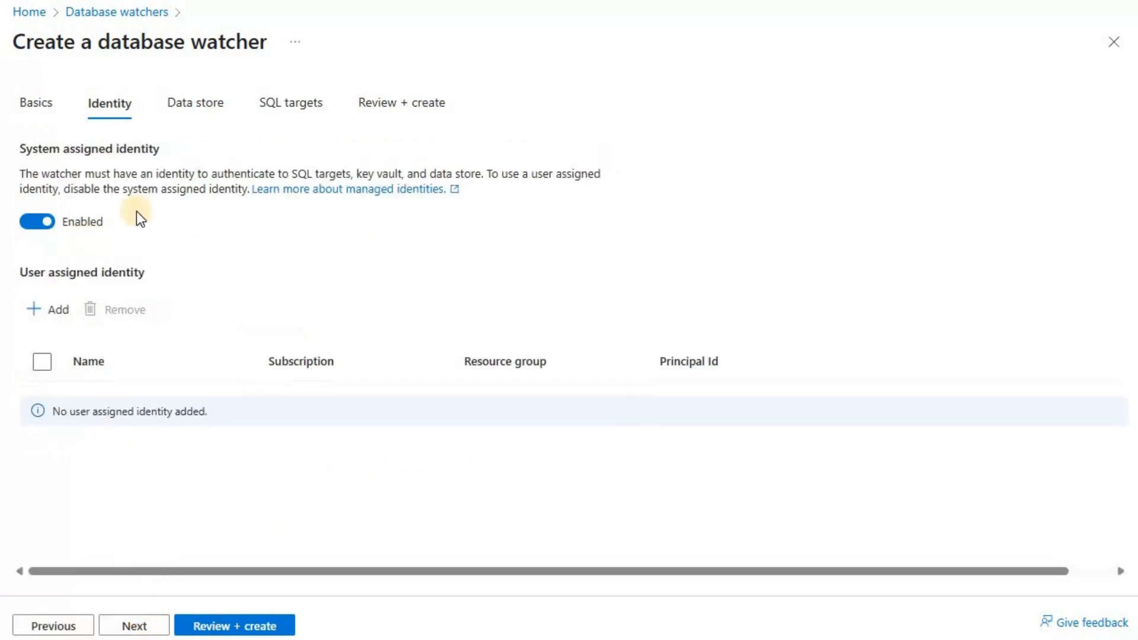
Keep the system assigned identity and add the existing Fabric Eventhouse database jbeventhouse as the watcher's data store.
left_click(135, 626)
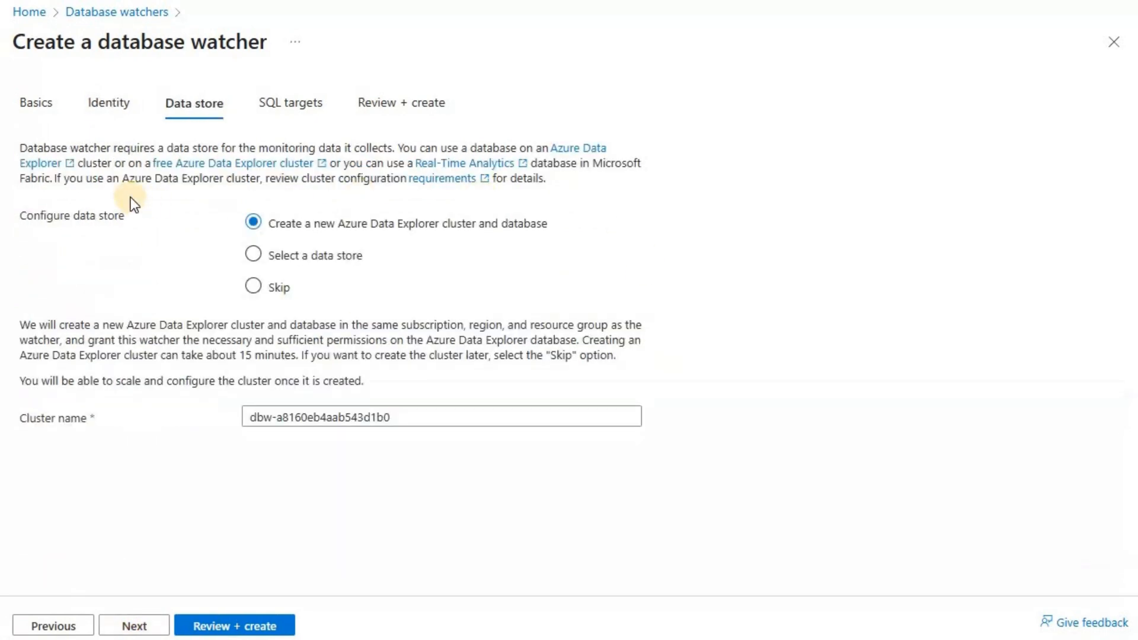
left_click(333, 261)
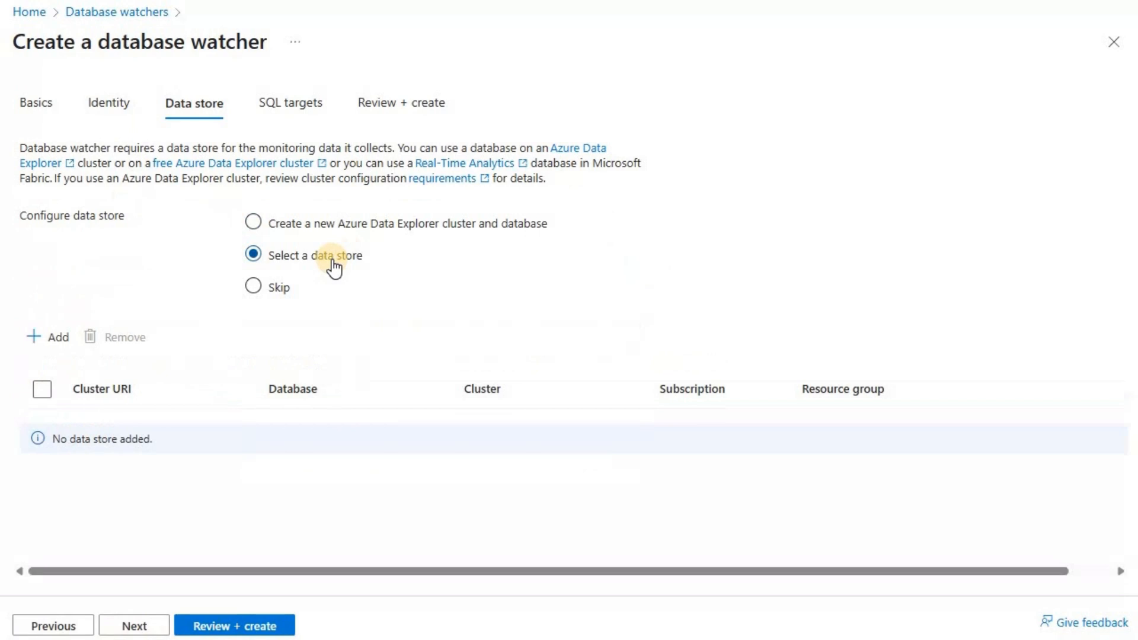
left_click(80, 346)
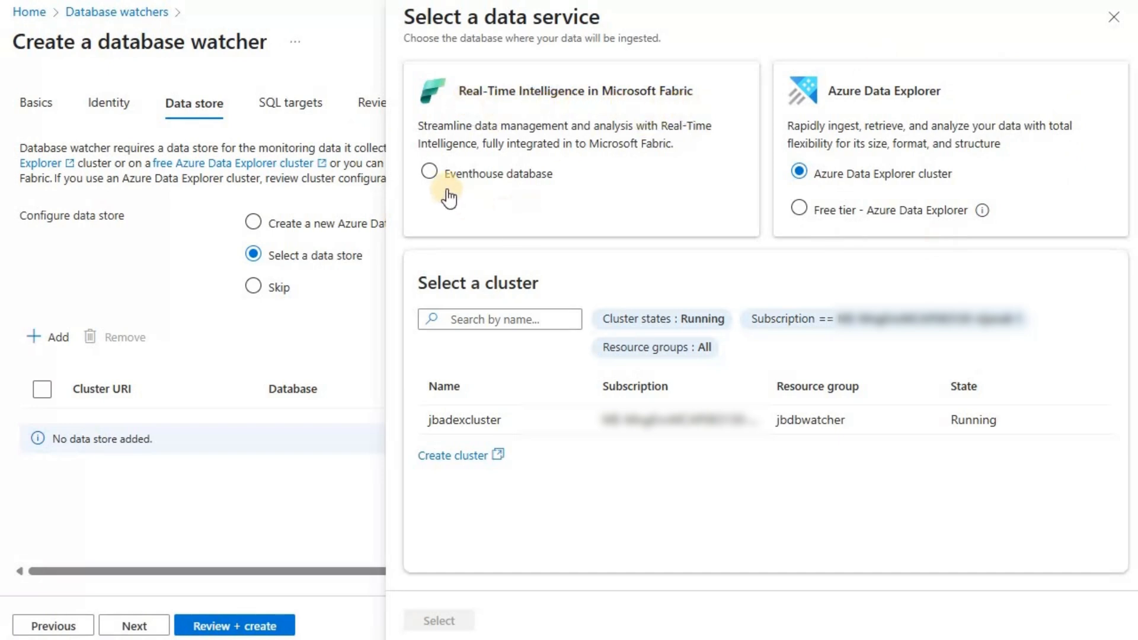
left_click(430, 173)
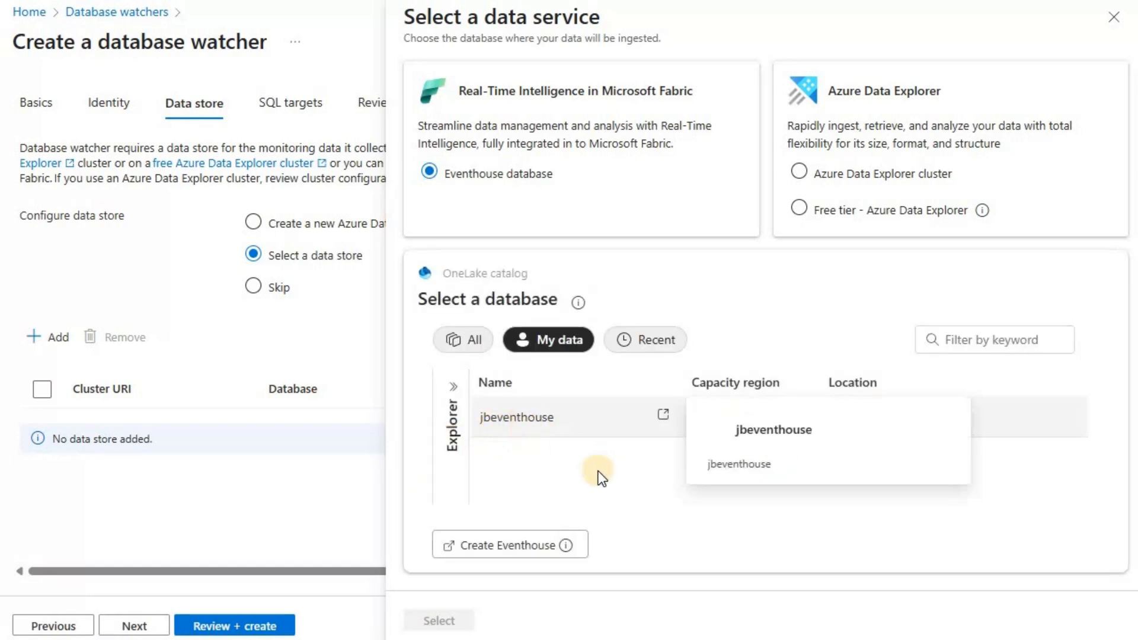
left_click(548, 424)
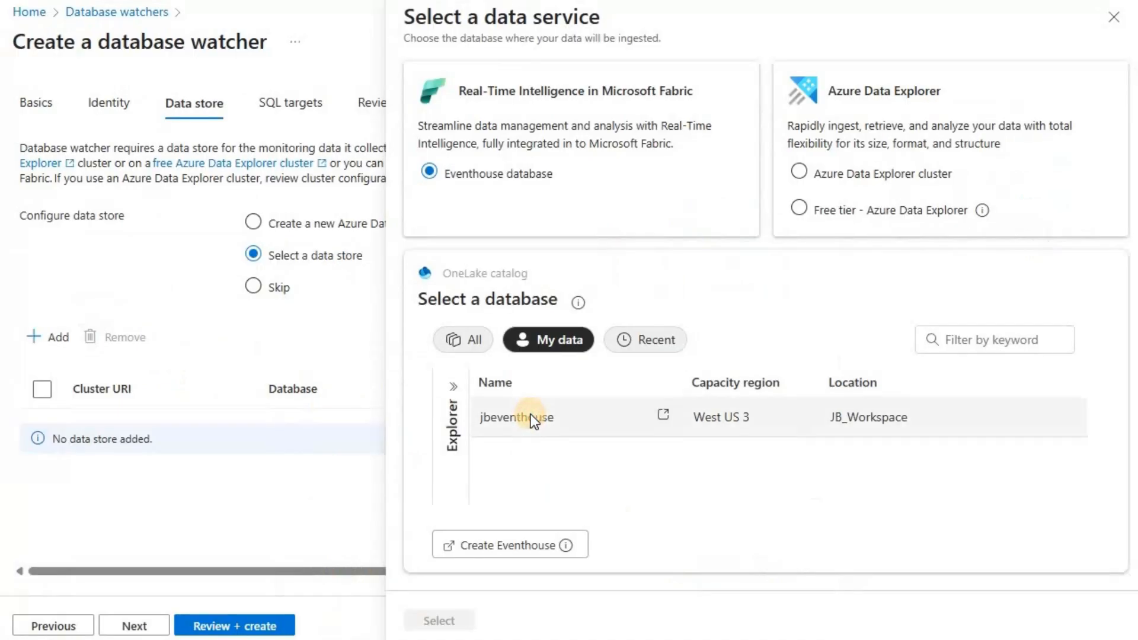
left_click(528, 418)
left_click(459, 622)
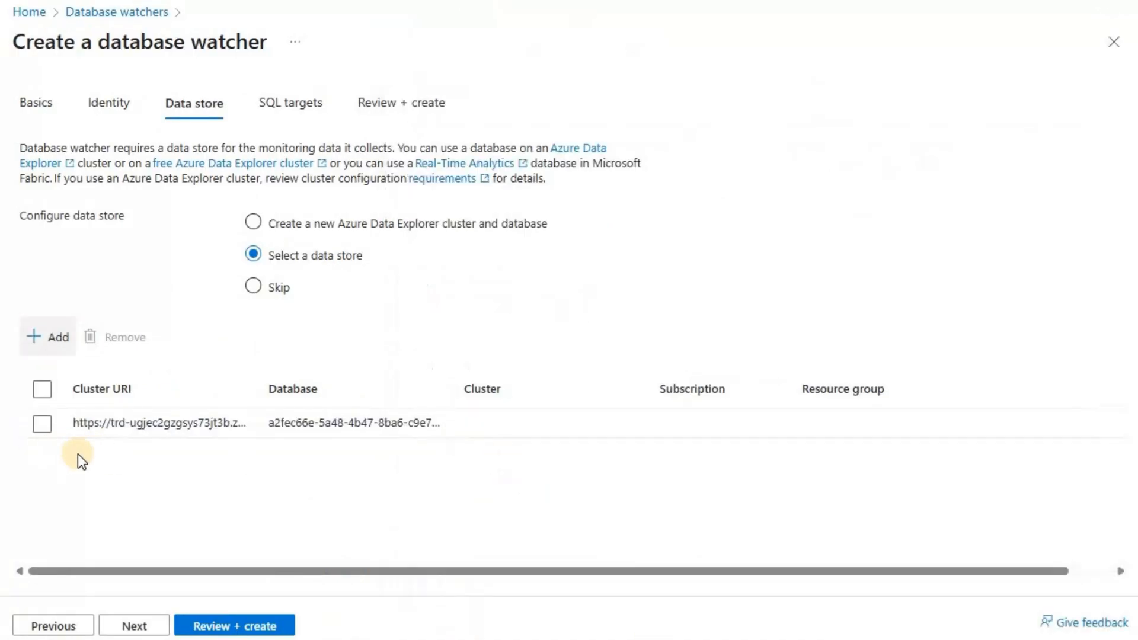
Create the database watcher without adding any SQL targets.
left_click(141, 627)
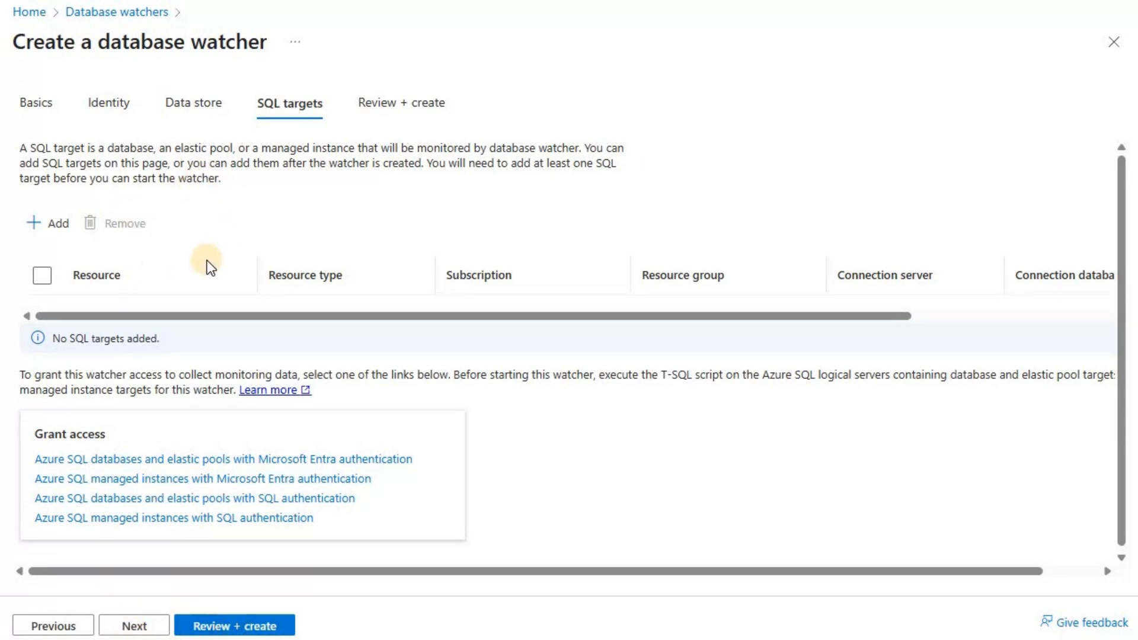
left_click(132, 626)
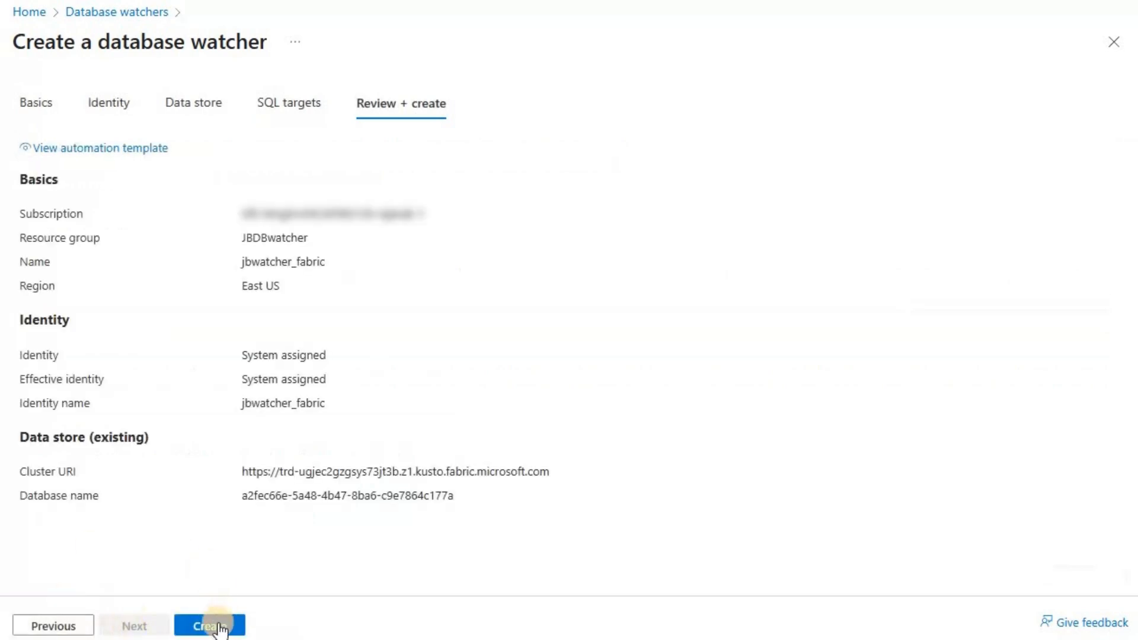
left_click(219, 627)
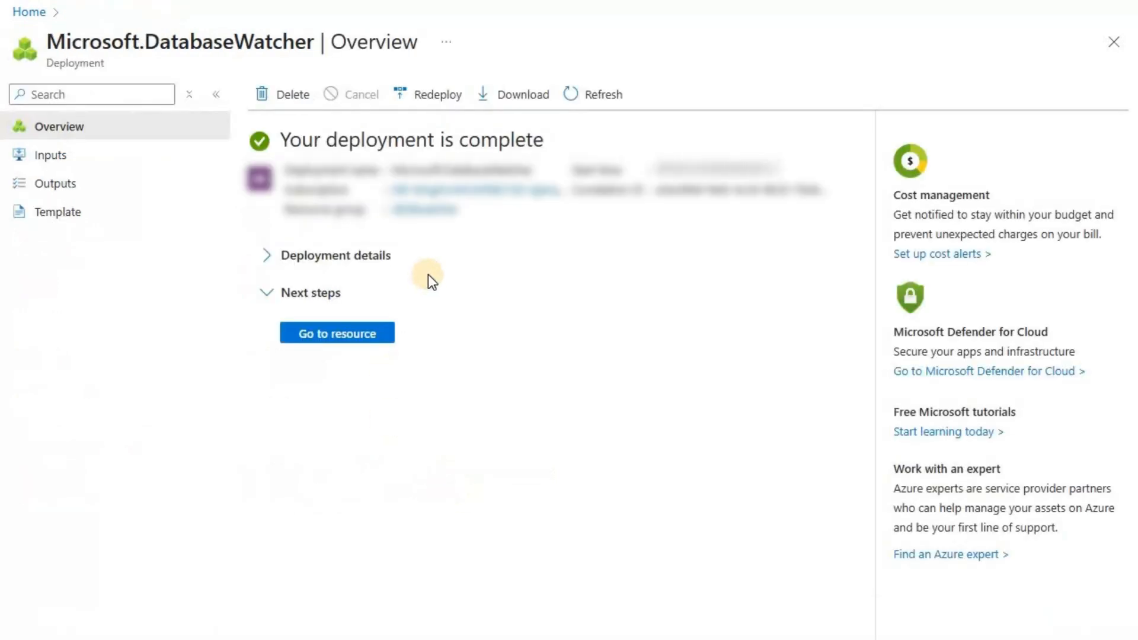
Open the deployed watcher's data store settings and widen the columns to read the full cluster URI and database.
left_click(382, 342)
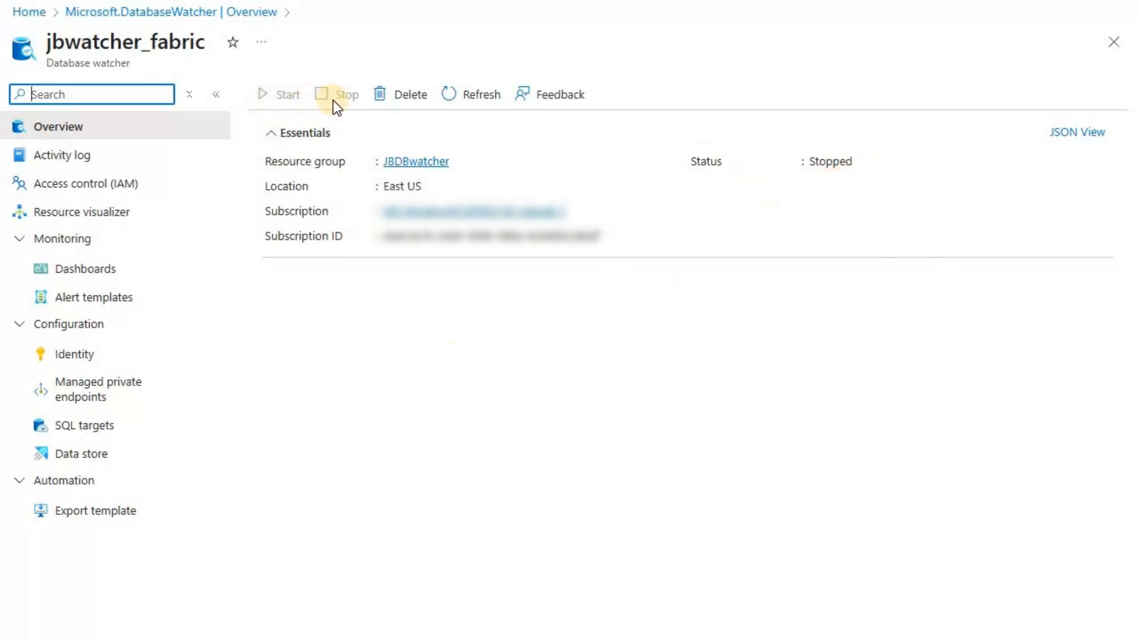
left_click(102, 456)
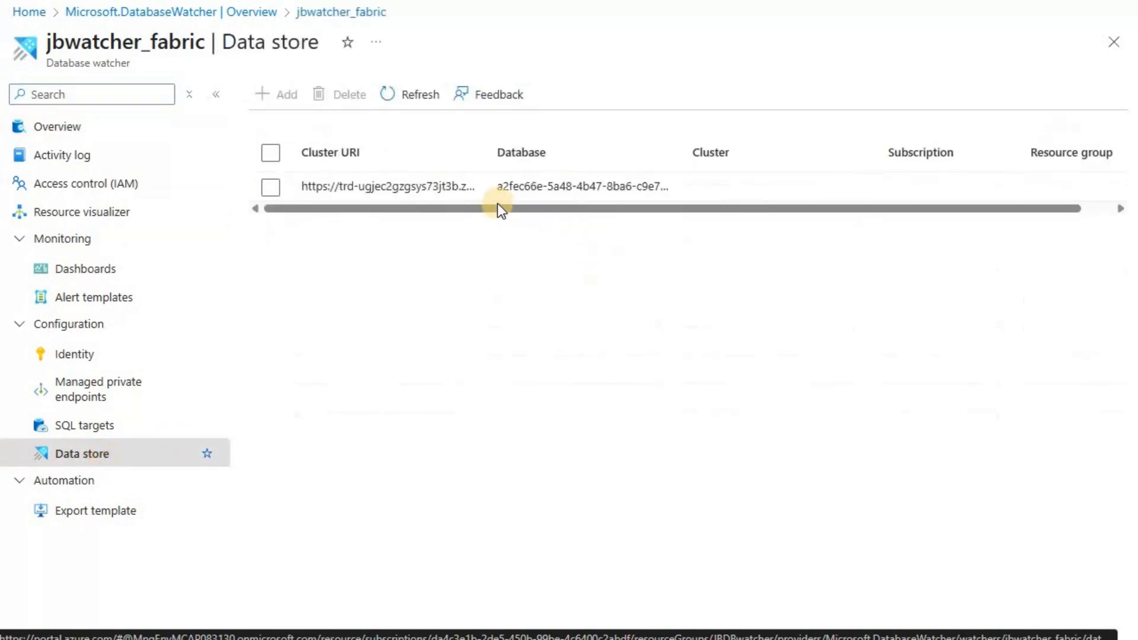
left_click_drag(517, 213, 463, 212)
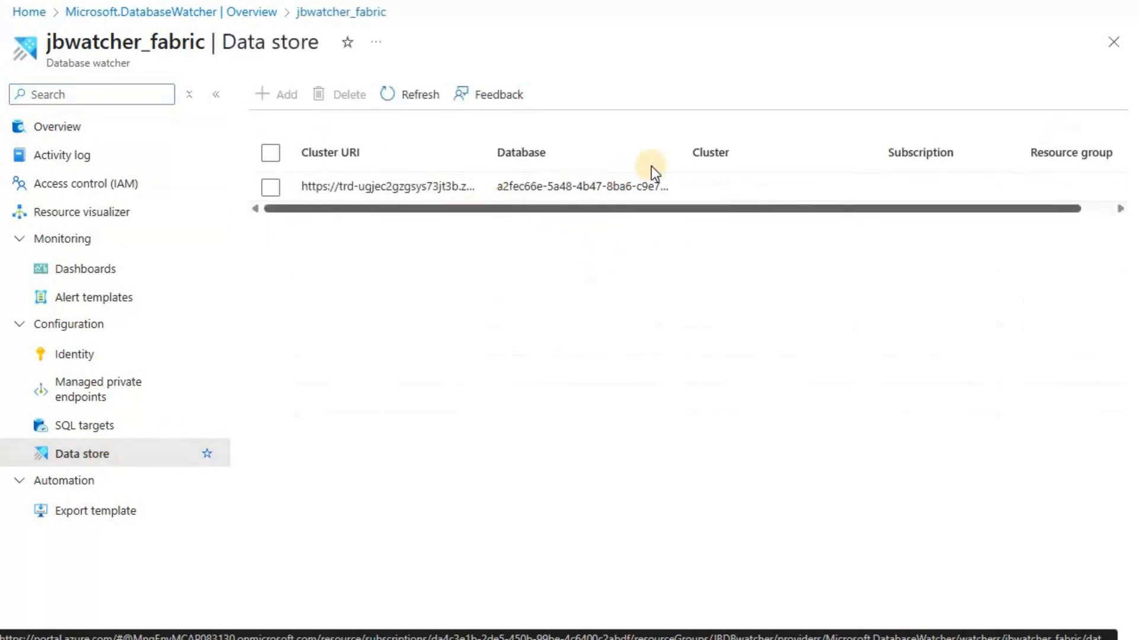
left_click_drag(682, 149, 734, 157)
left_click_drag(485, 157, 645, 154)
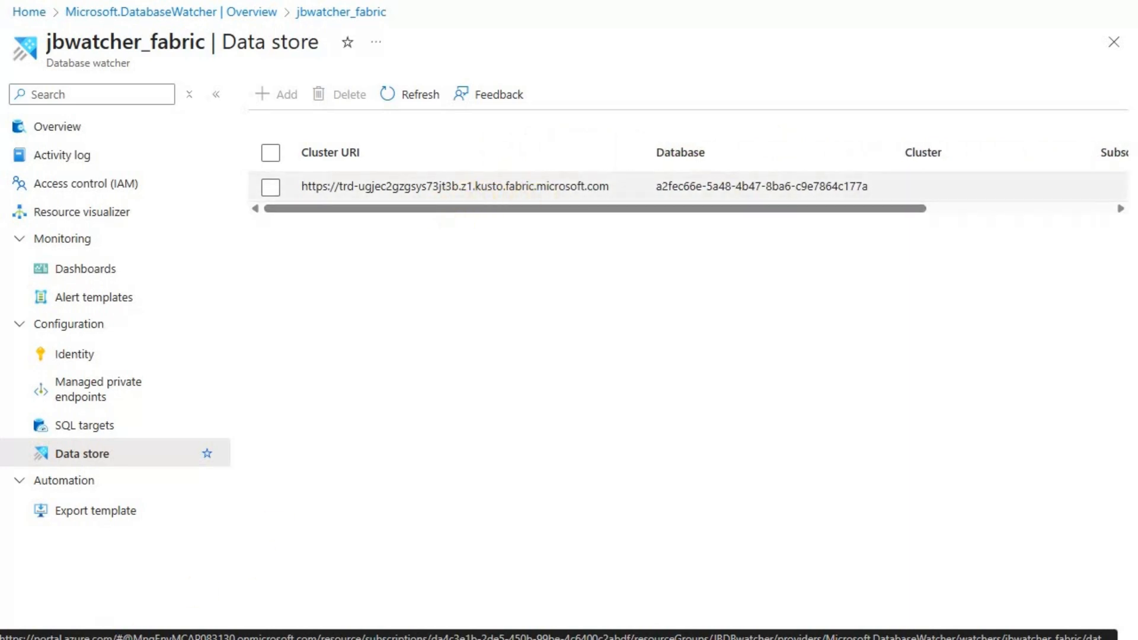
Copy the watcher's grant access script for Azure SQL databases and elastic pools with Microsoft Entra authentication.
left_click(88, 425)
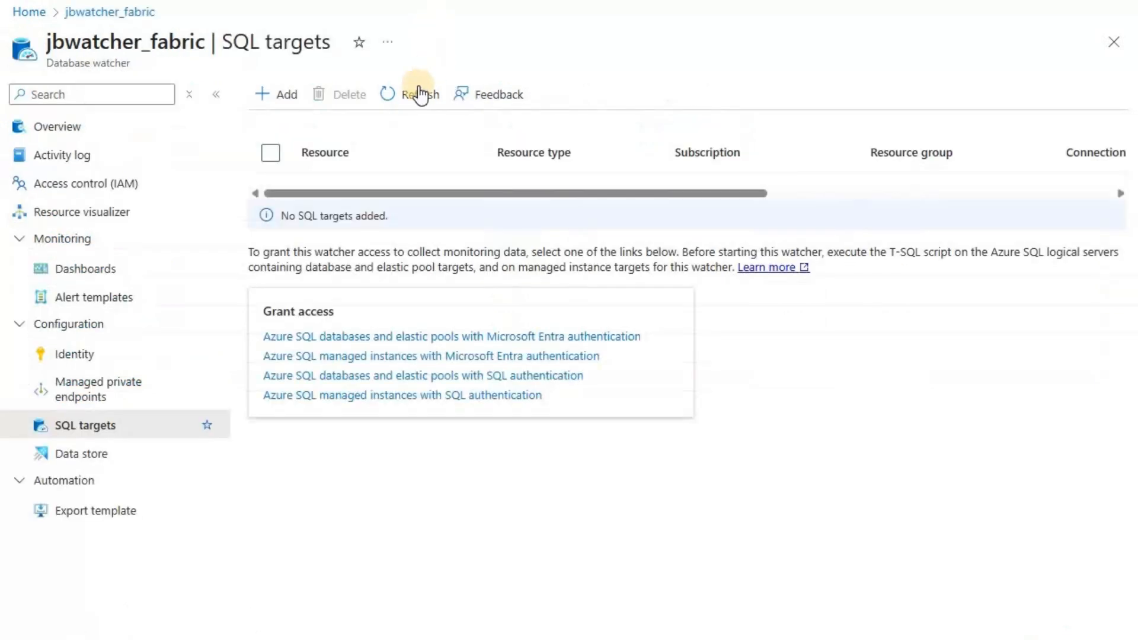
left_click(420, 94)
left_click(561, 338)
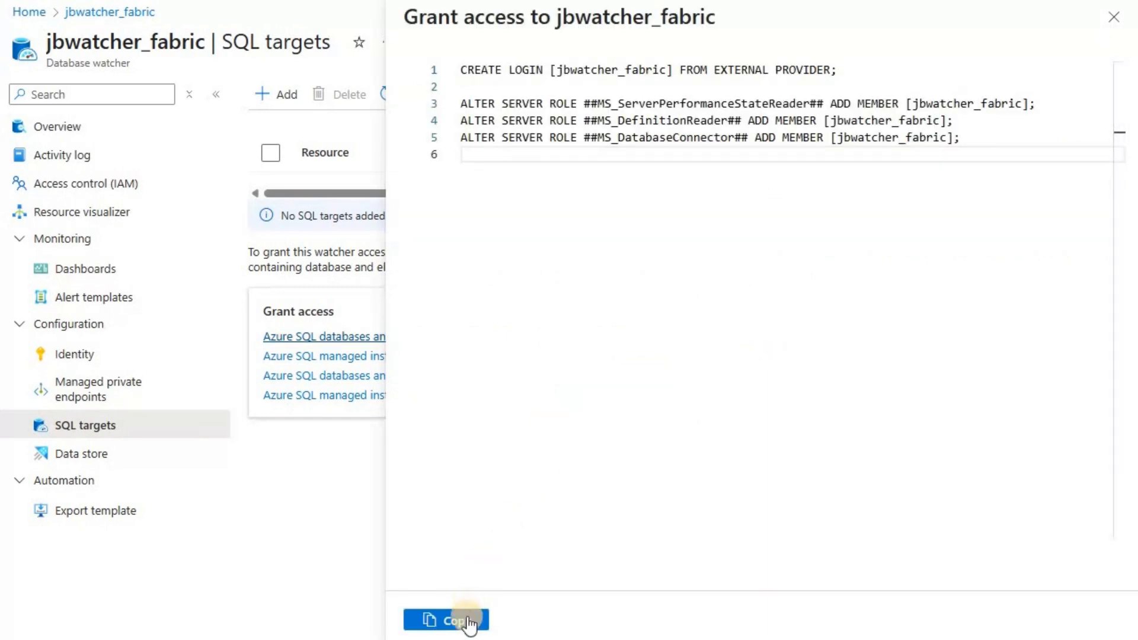
left_click(467, 621)
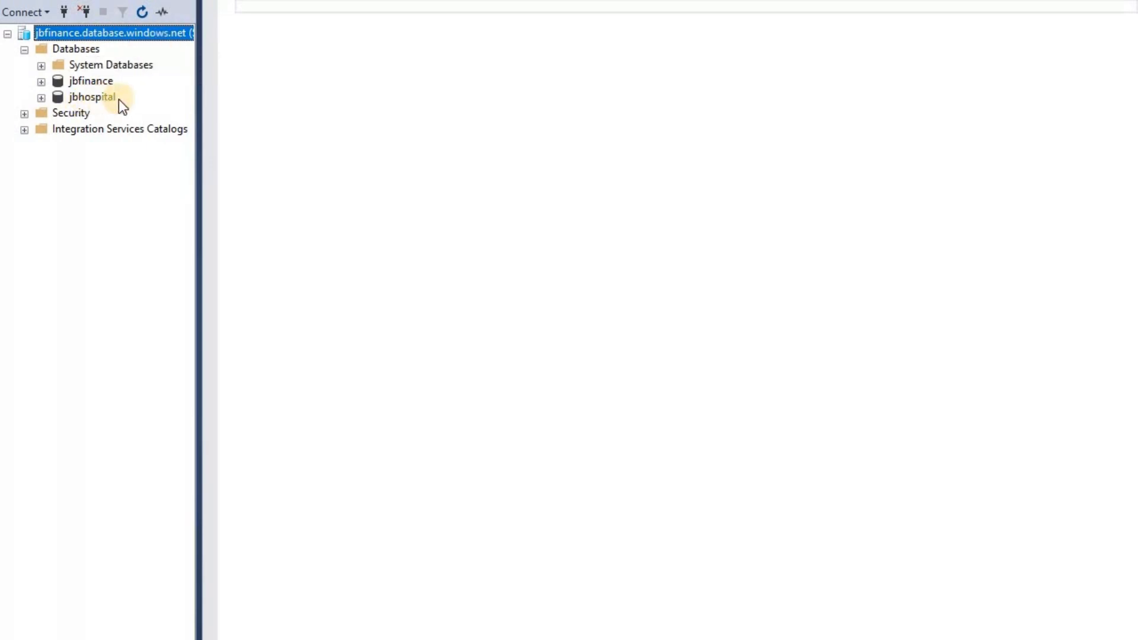
Switch to SQL Server Management Studio and run the copied grant access script on the jbfinance.database.windows.net server.
left_click(359, 122)
key("ctrl+v")
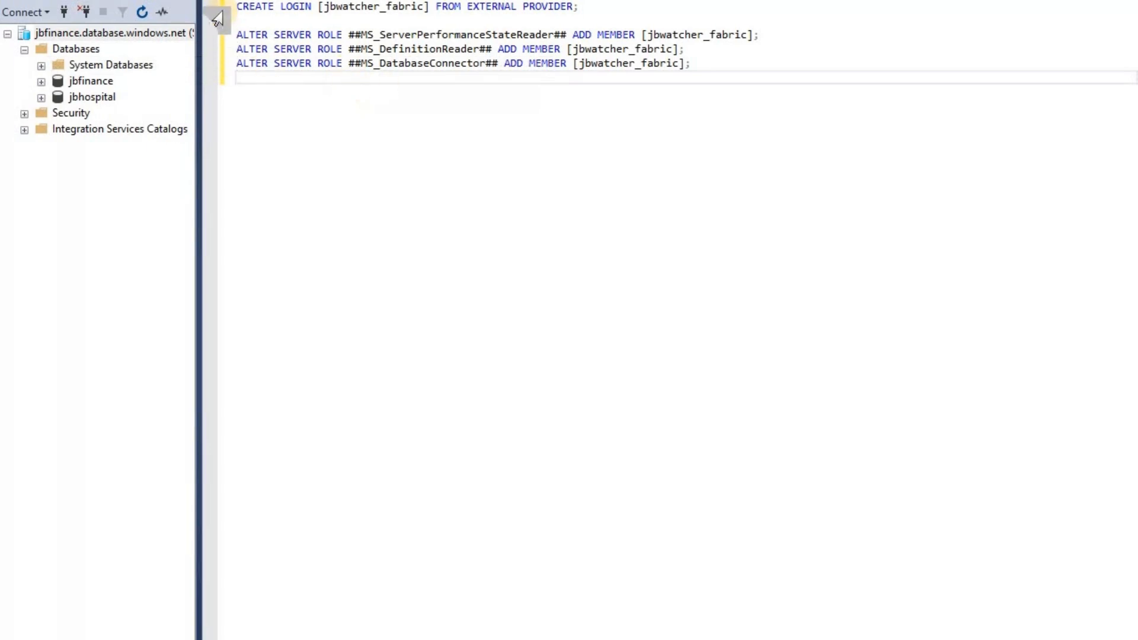
key("F5")
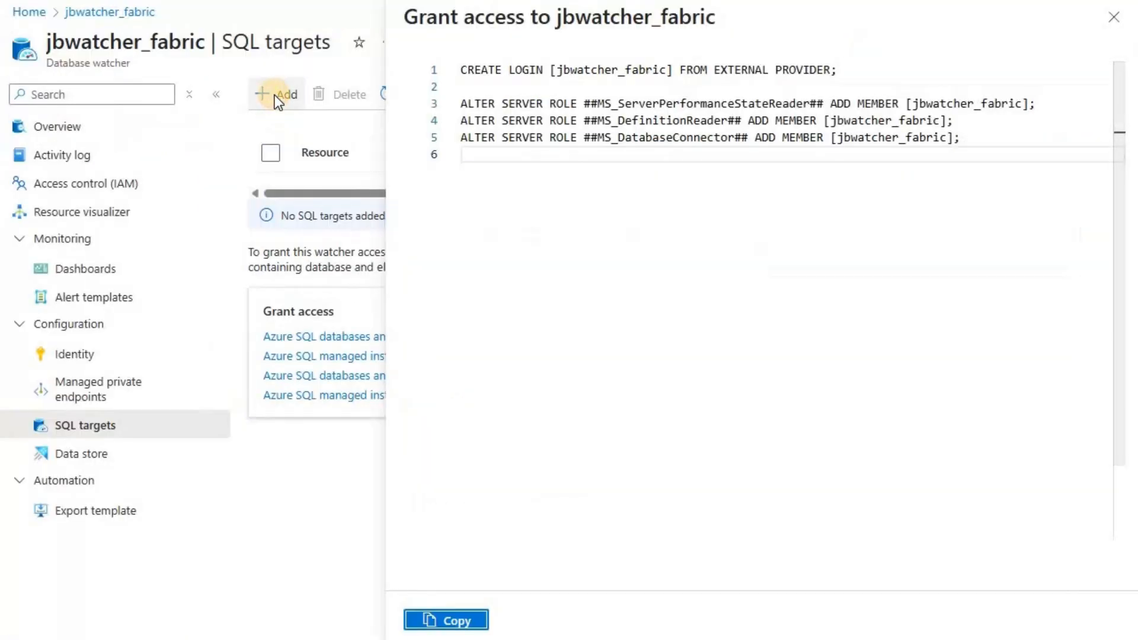
Add the jbhospital SQL database on the jbfinance server as a SQL target of the watcher.
left_click(275, 95)
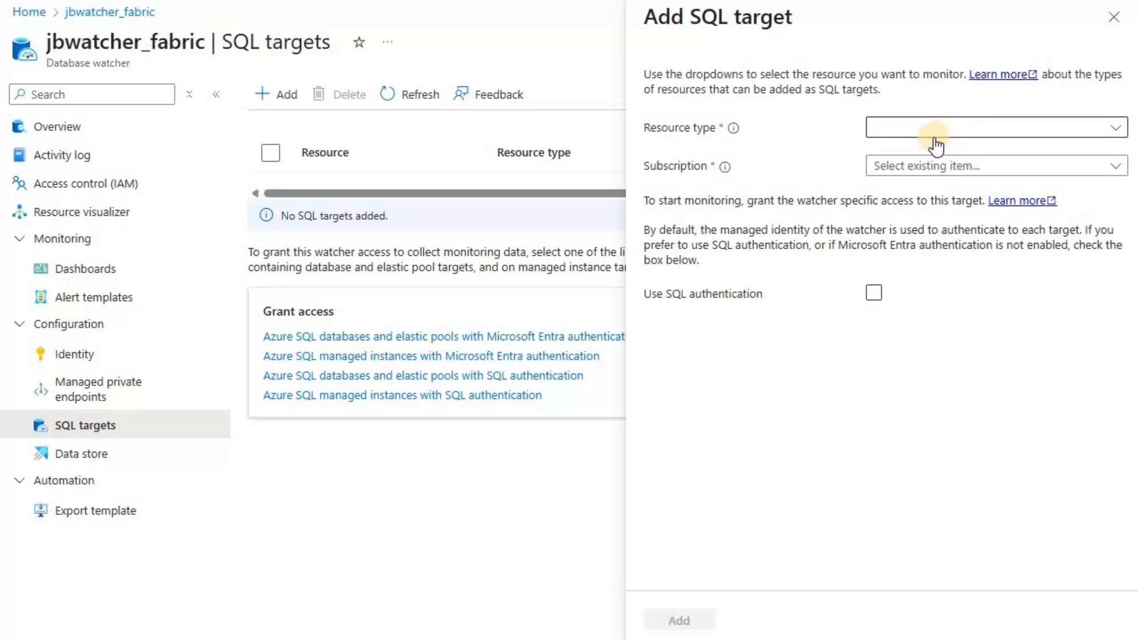
left_click(935, 137)
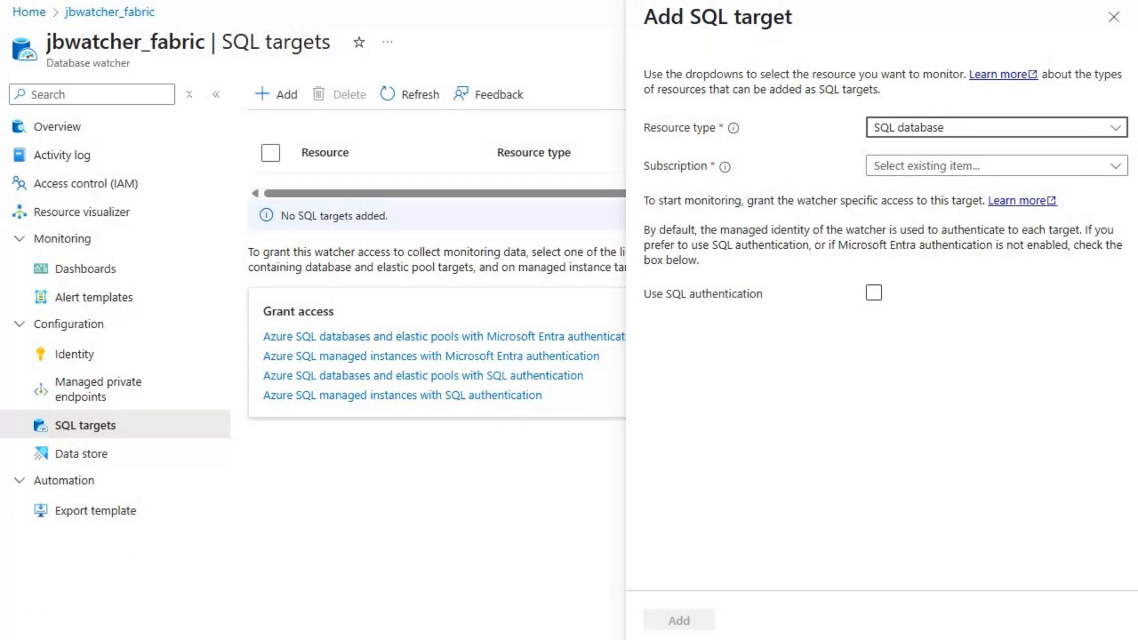
left_click(1034, 208)
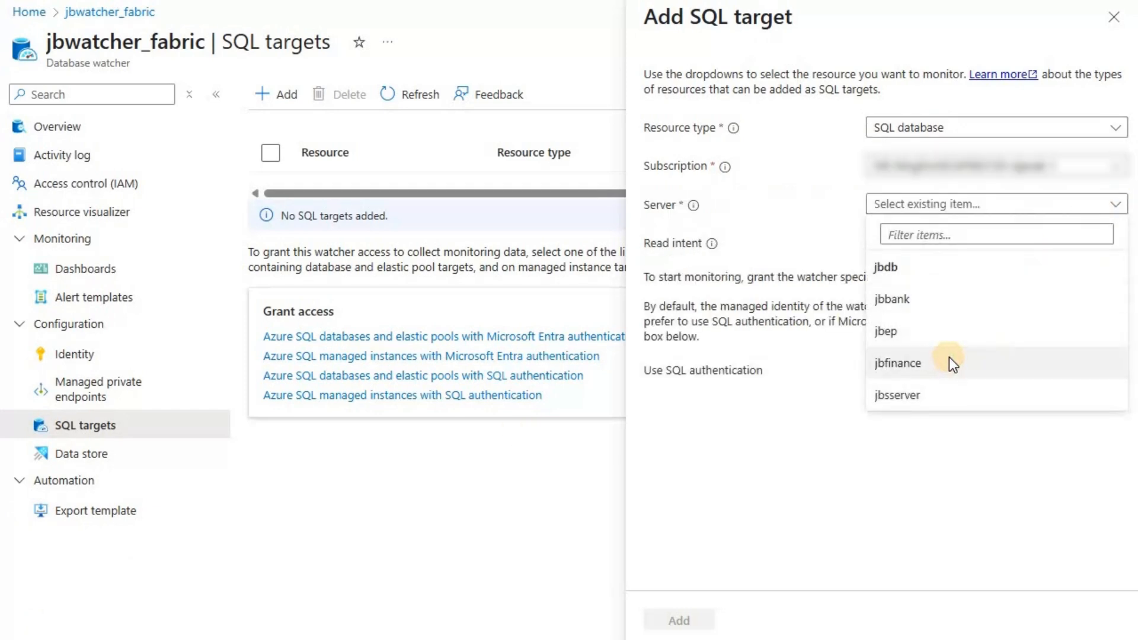
left_click(948, 362)
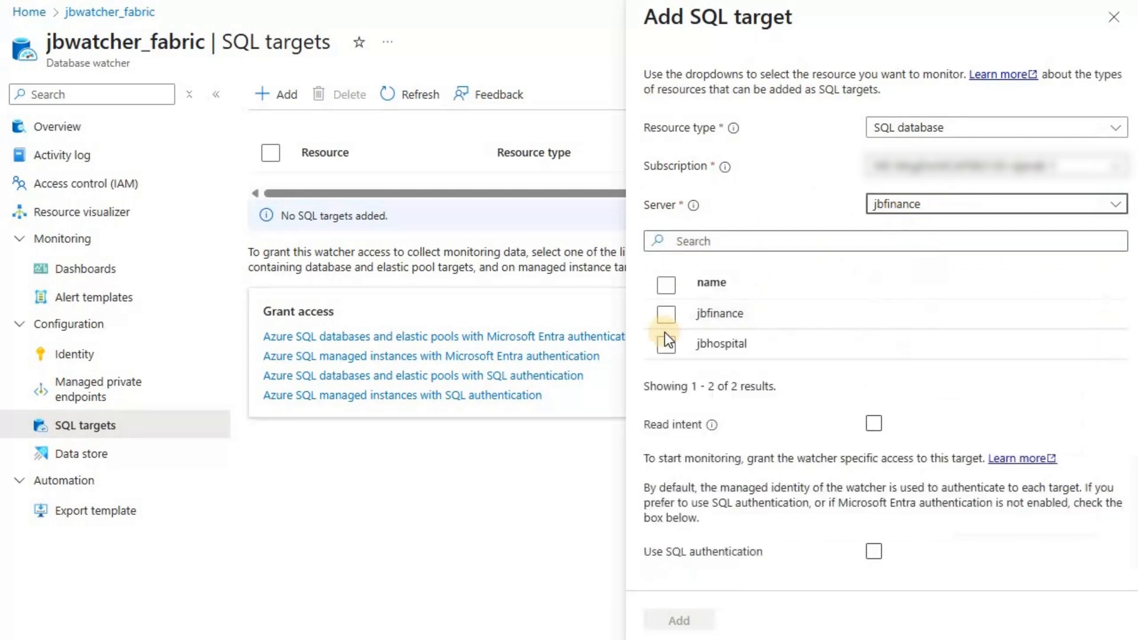
left_click(667, 345)
left_click(667, 344)
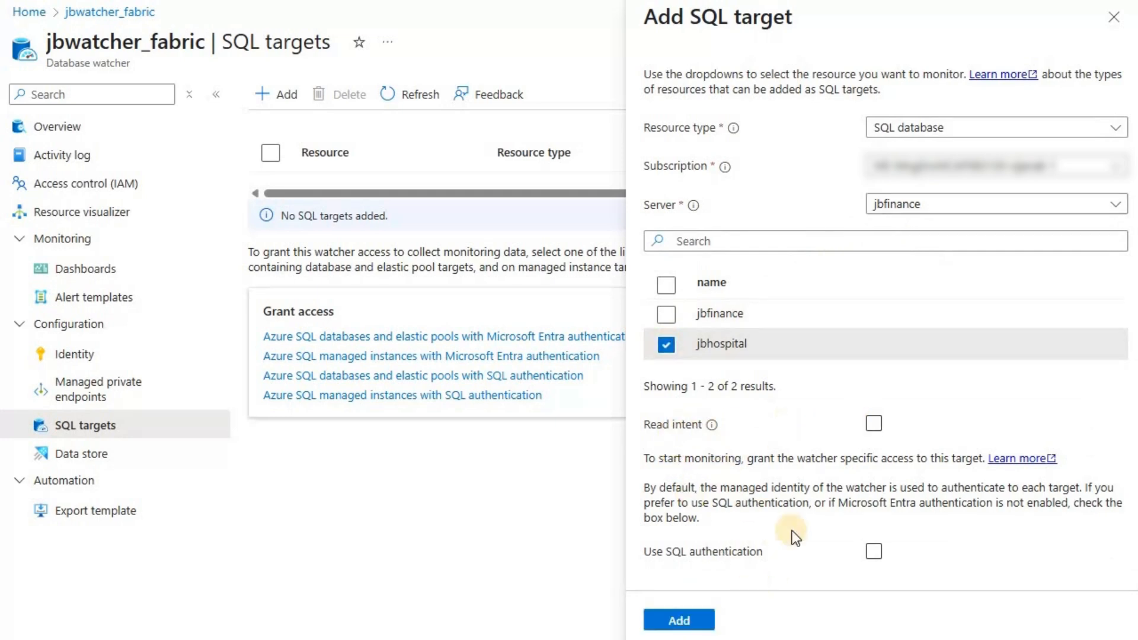
left_click(679, 620)
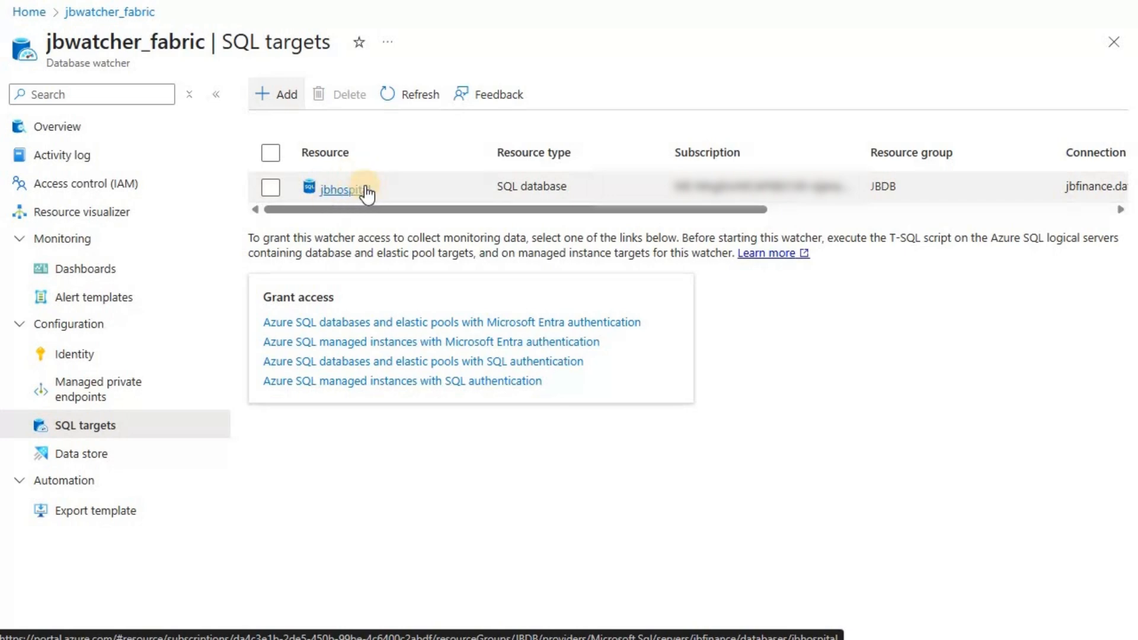
Open the watcher's dashboards to check the monitored Azure SQL resources.
left_click(112, 272)
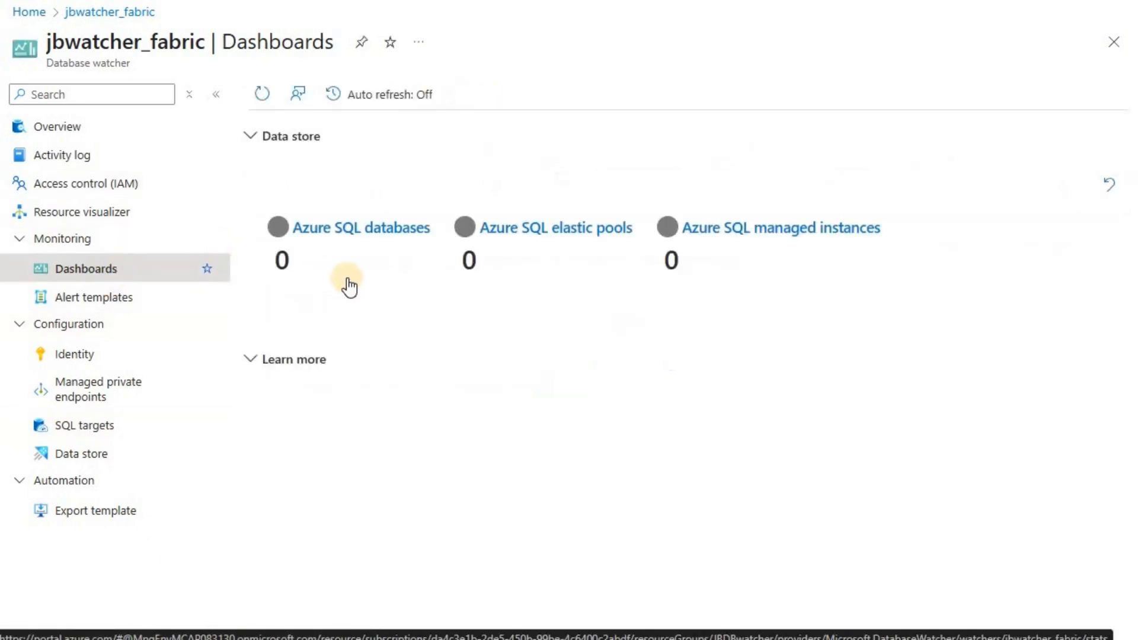
mouse_move(358, 285)
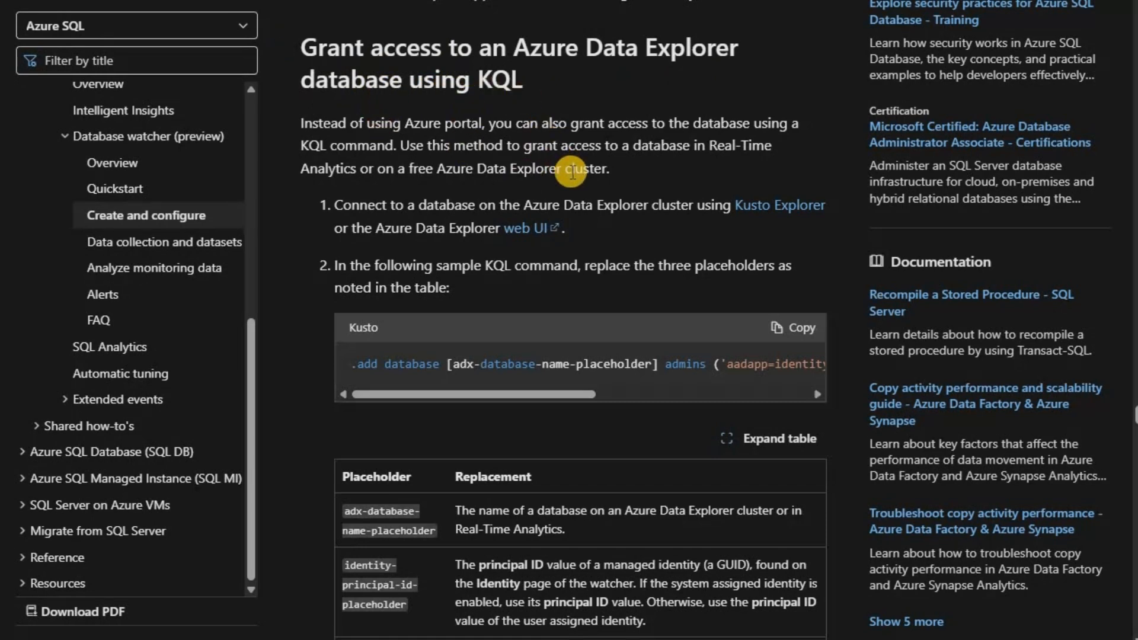
Copy the sample KQL grant command from the documentation, switch to Microsoft Fabric and replace the jbeventhouse database's query text with it.
scroll(571, 172, "down", 5)
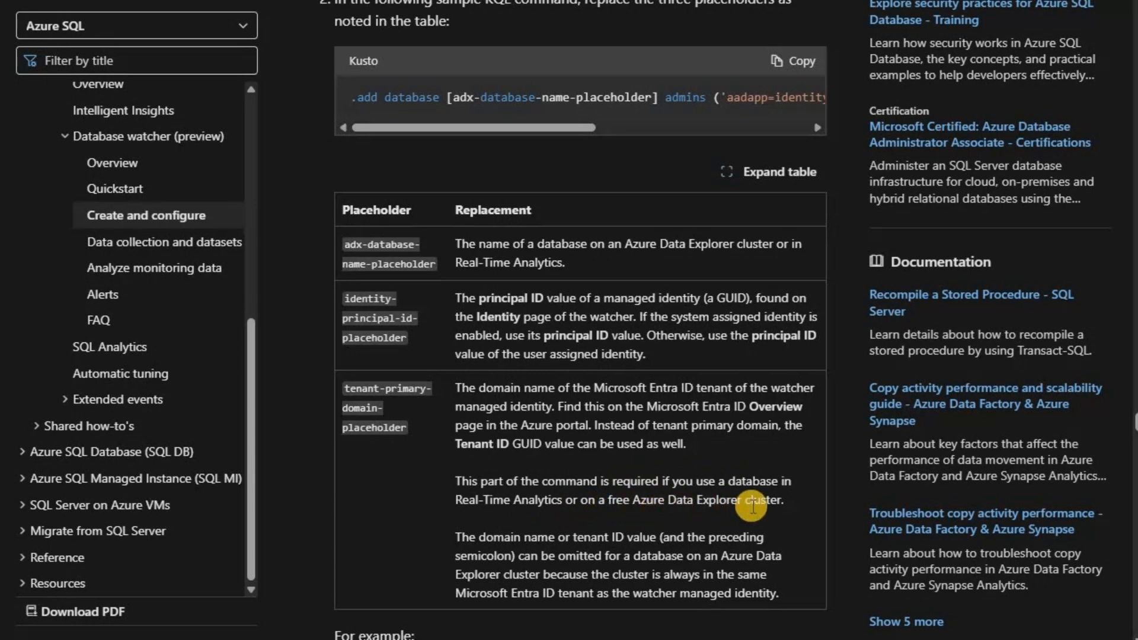
left_click(803, 61)
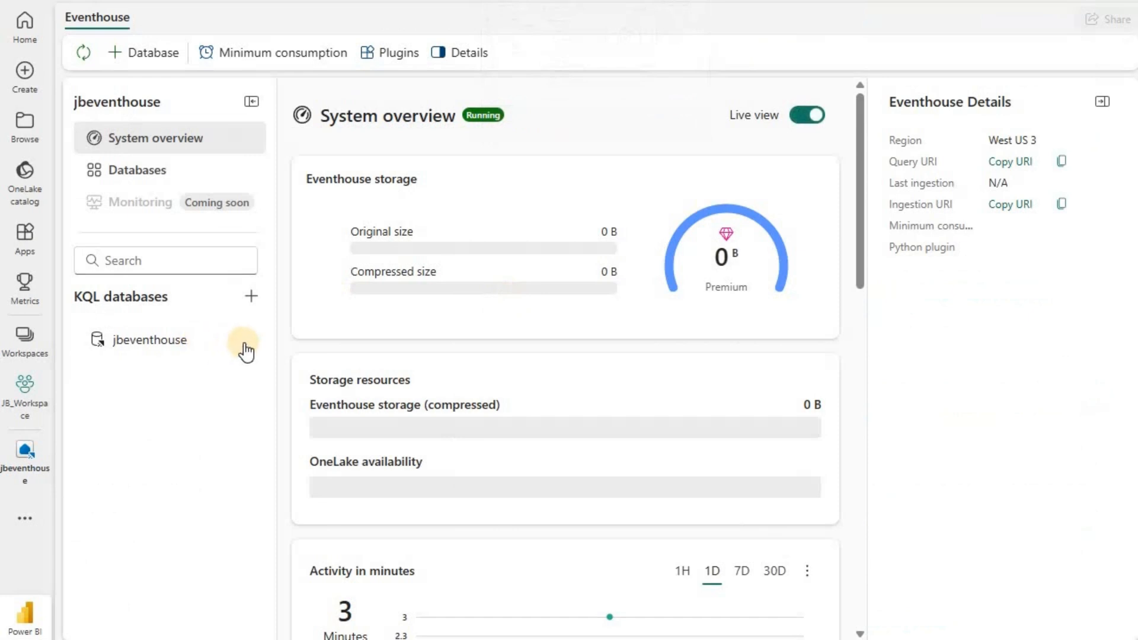
left_click(243, 341)
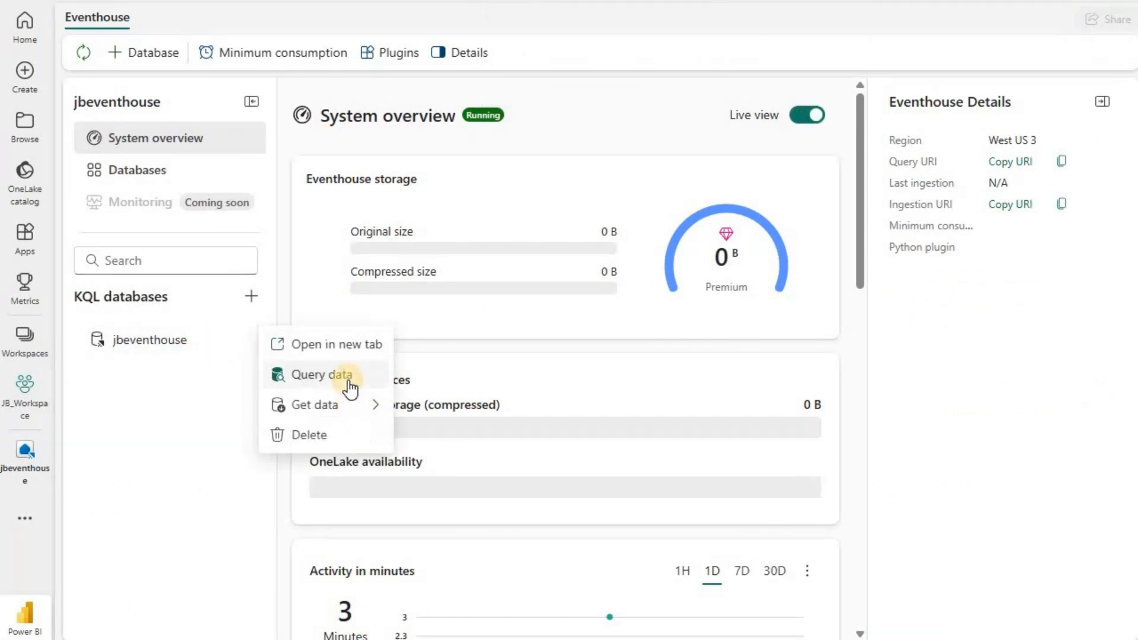
left_click(349, 377)
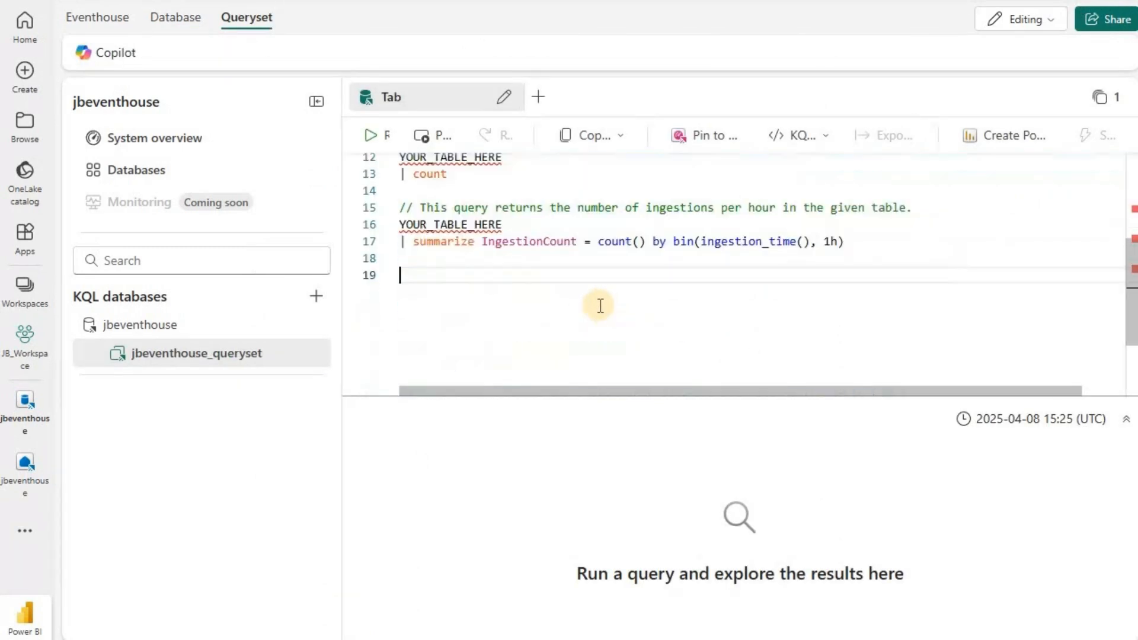
key("ctrl+a")
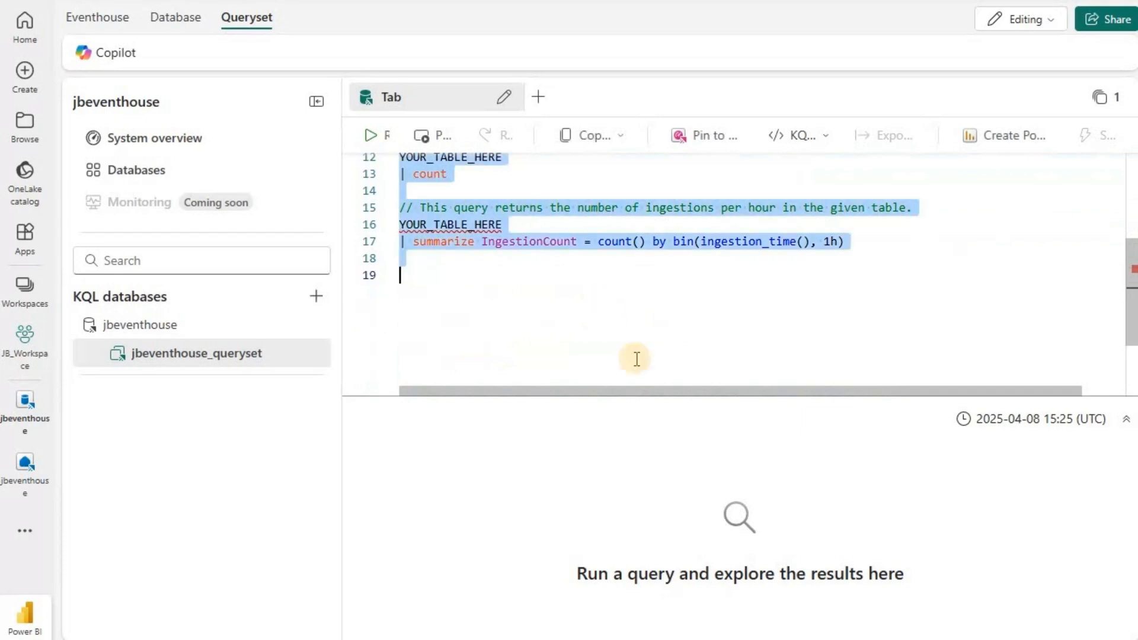
key("ctrl+v")
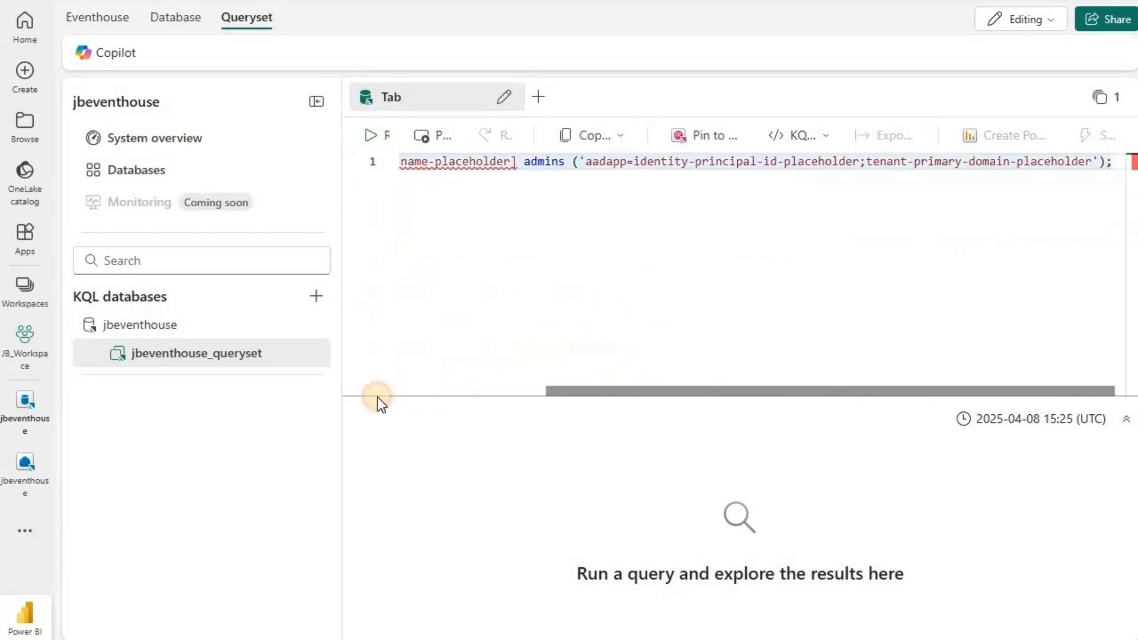
left_click_drag(378, 397, 380, 398)
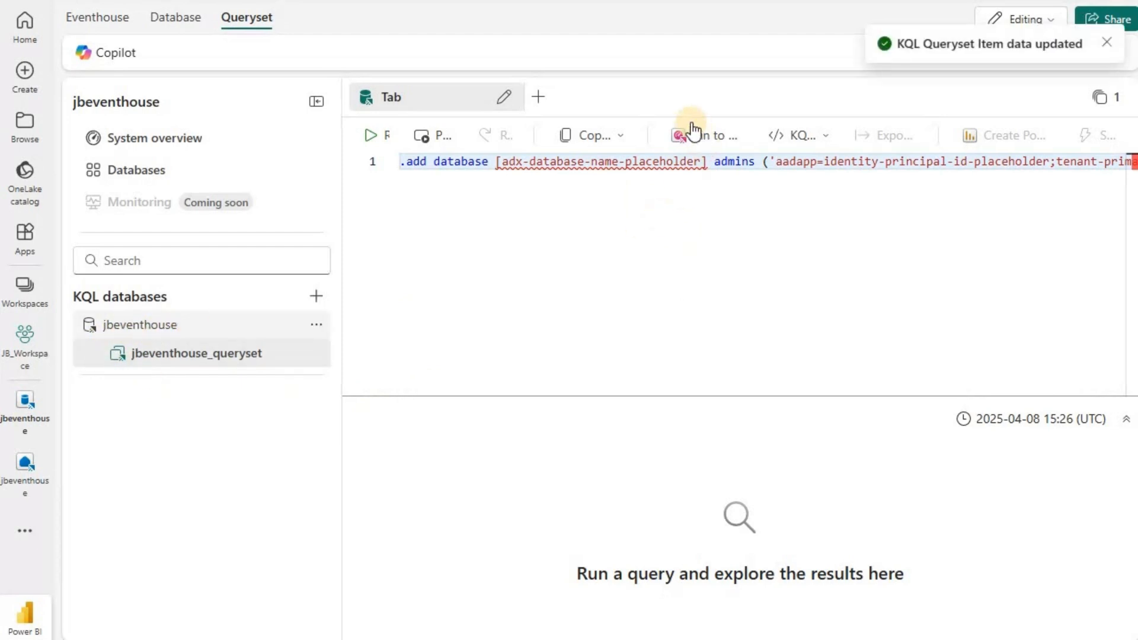
Replace the database name placeholder in the KQL command with jbeventhouse.
double_click(641, 161)
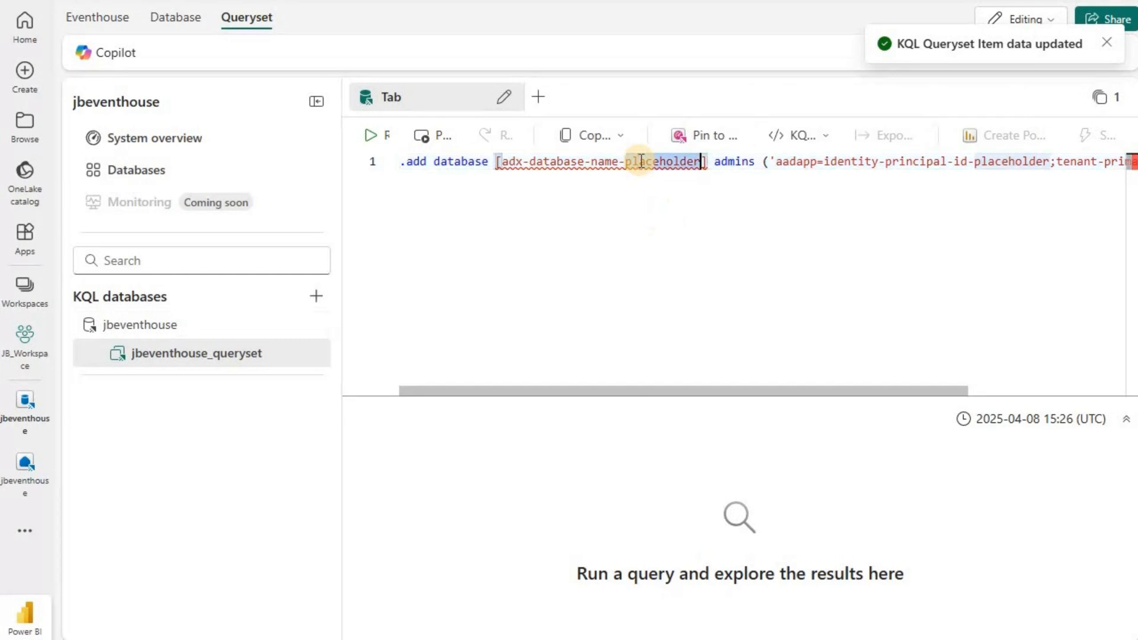
key("BackSpace")
key("BackSpace")
key("BackSpace")
key("BackSpace")
key("BackSpace")
key("BackSpace")
key("BackSpace")
key("BackSpace")
key("BackSpace")
key("BackSpace")
key("BackSpace")
key("BackSpace")
key("BackSpace")
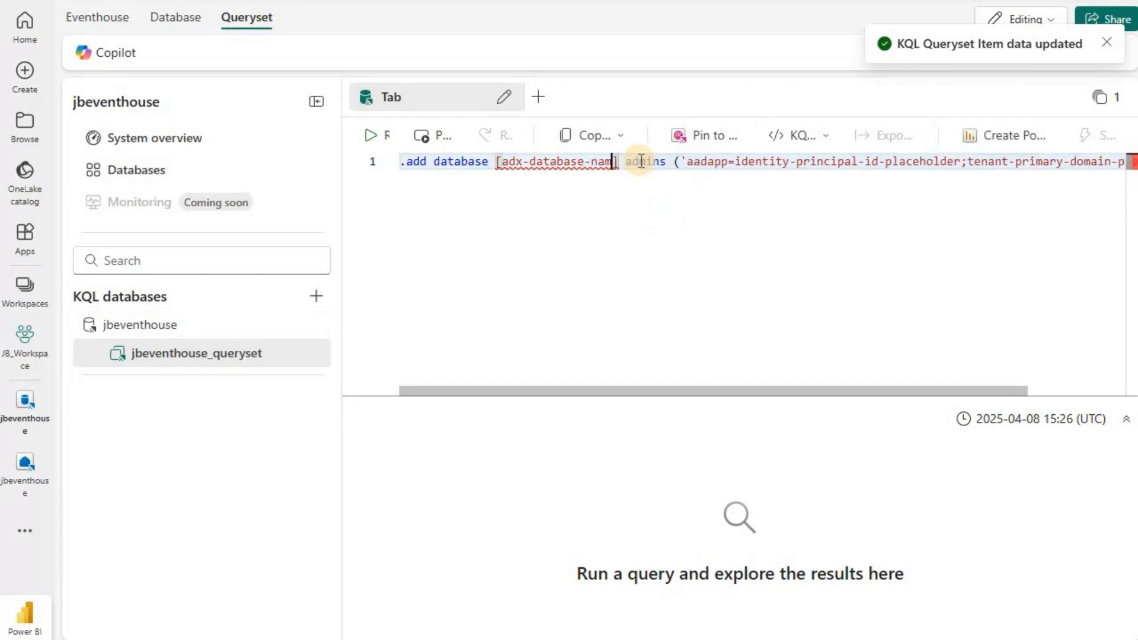
key("BackSpace")
key("BackSpace")
key("BackSpace")
key("BackSpace")
key("BackSpace")
key("BackSpace")
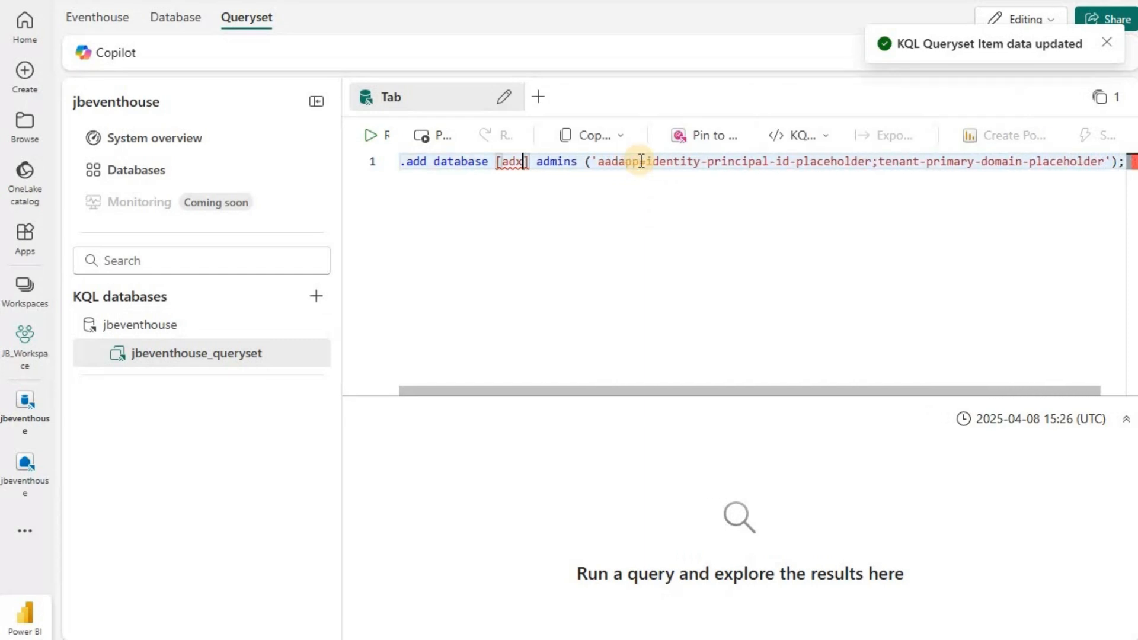
type("u")
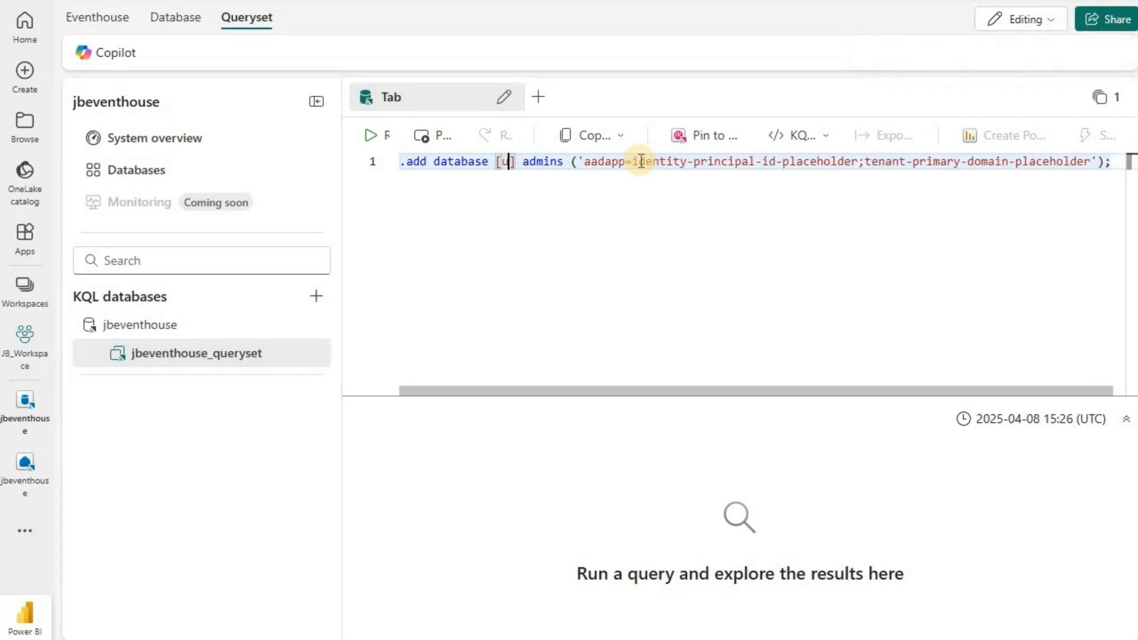
key("BackSpace")
type("jbeventh")
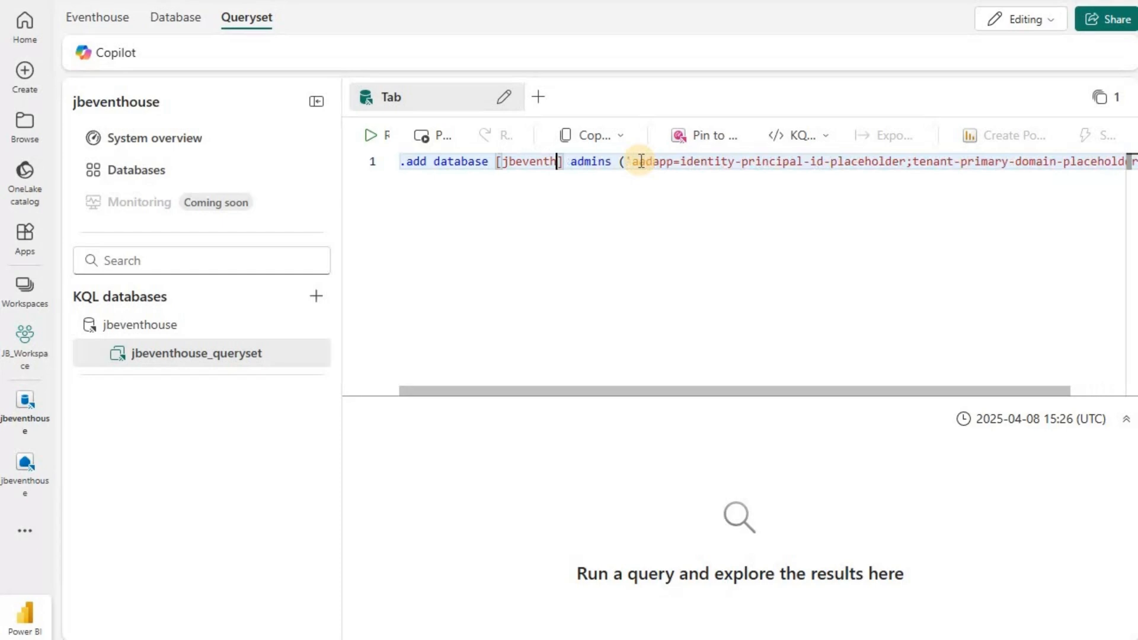
type("ouse")
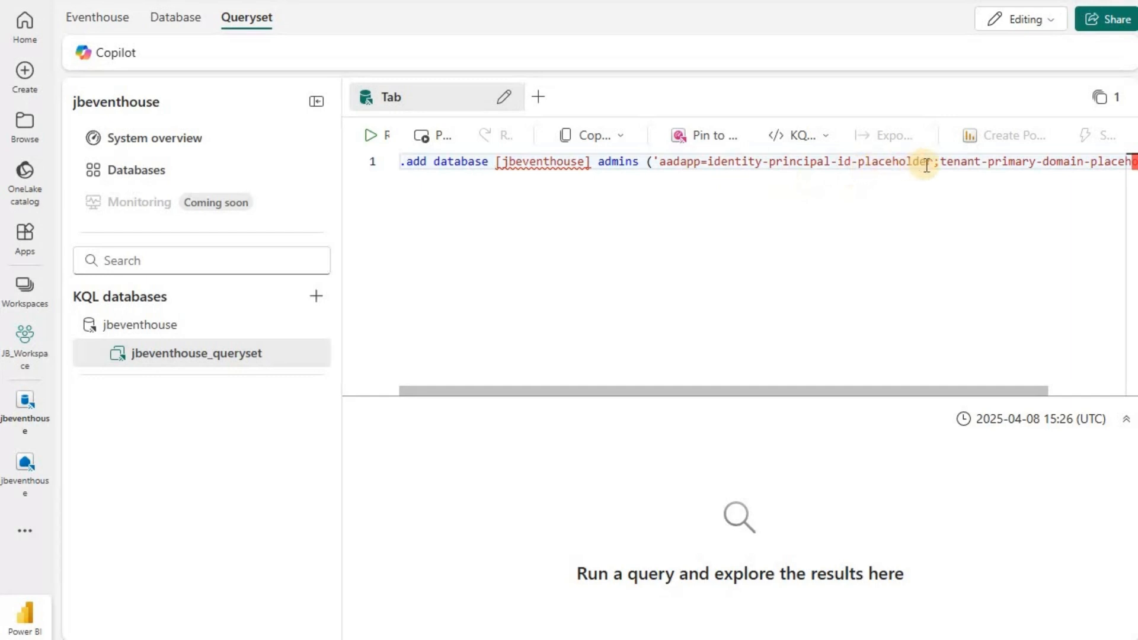
Replace the identity placeholder in the KQL command with the system assigned principal ID copied from the watcher's Identity page in the Azure portal.
left_click_drag(935, 166, 708, 164)
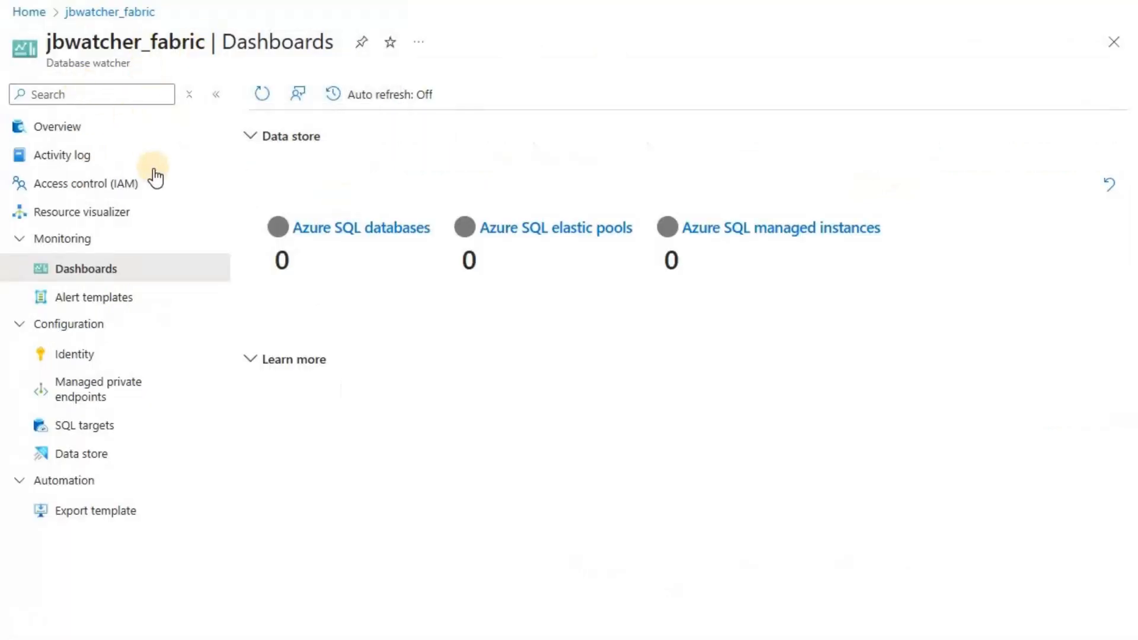
left_click(133, 356)
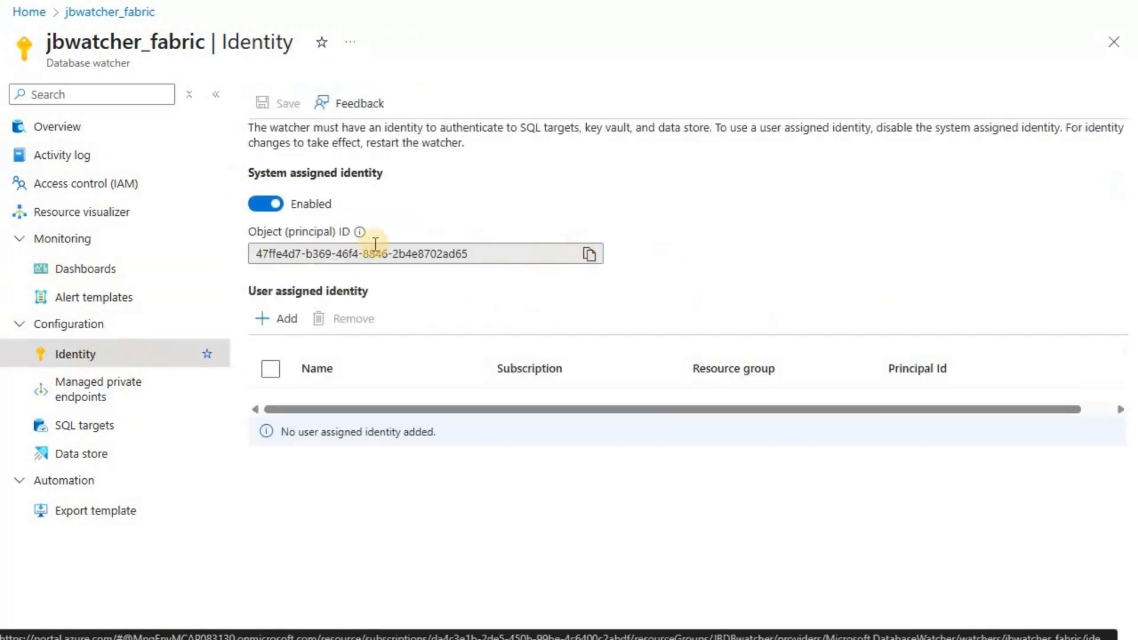
left_click(589, 254)
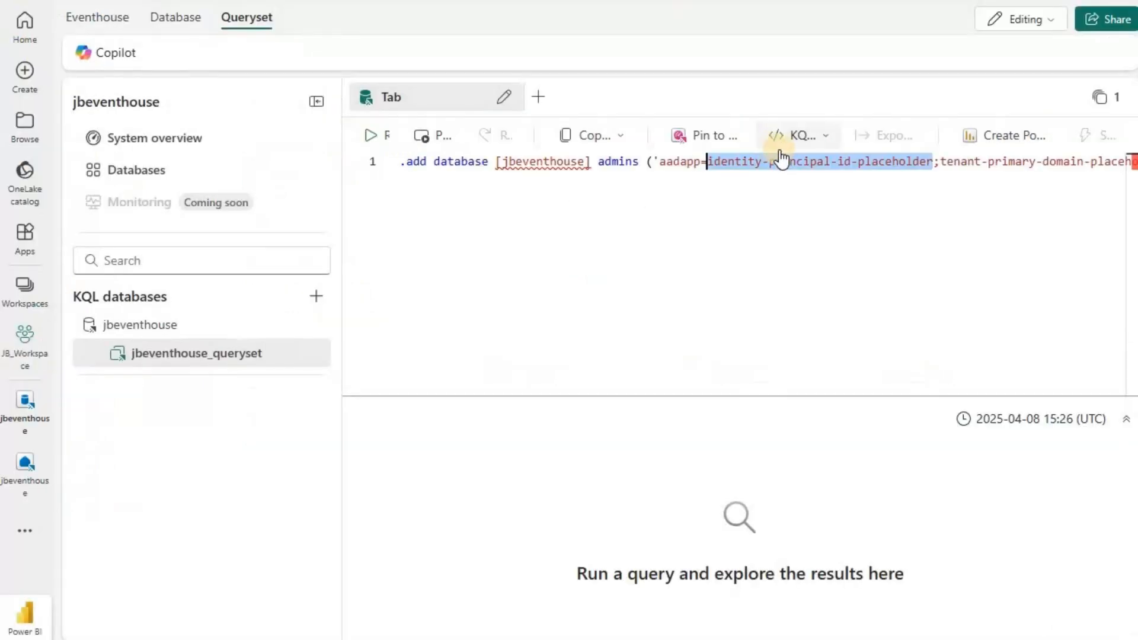
key("ctrl+v")
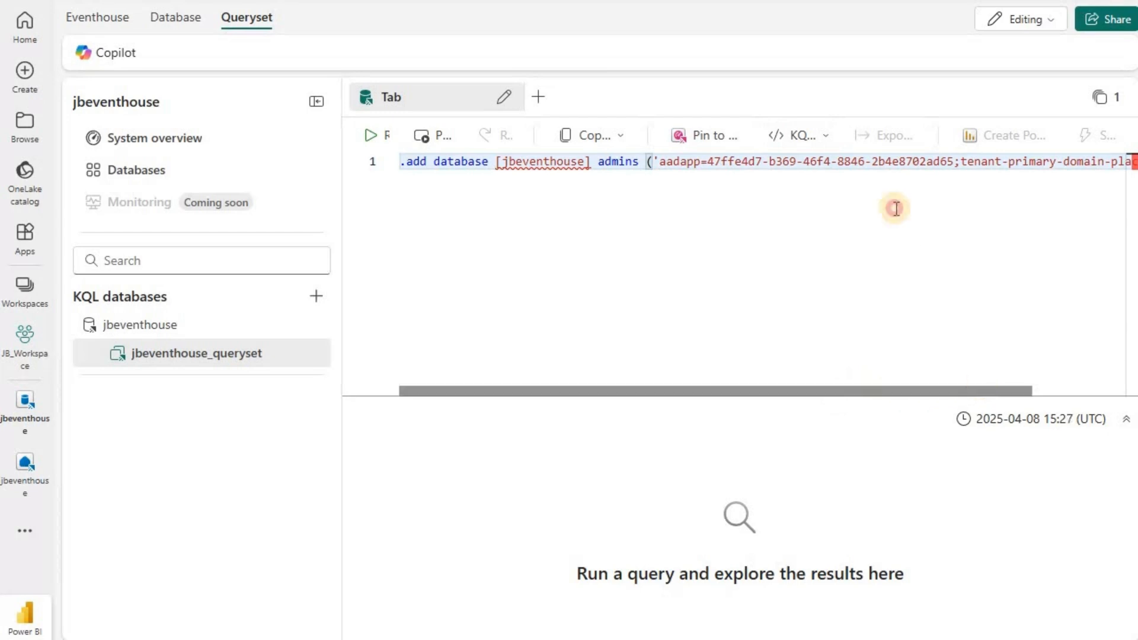
Switch to the Azure portal and copy the tenant's primary domain from the Microsoft Entra ID overview.
scroll(894, 208, "right", 3)
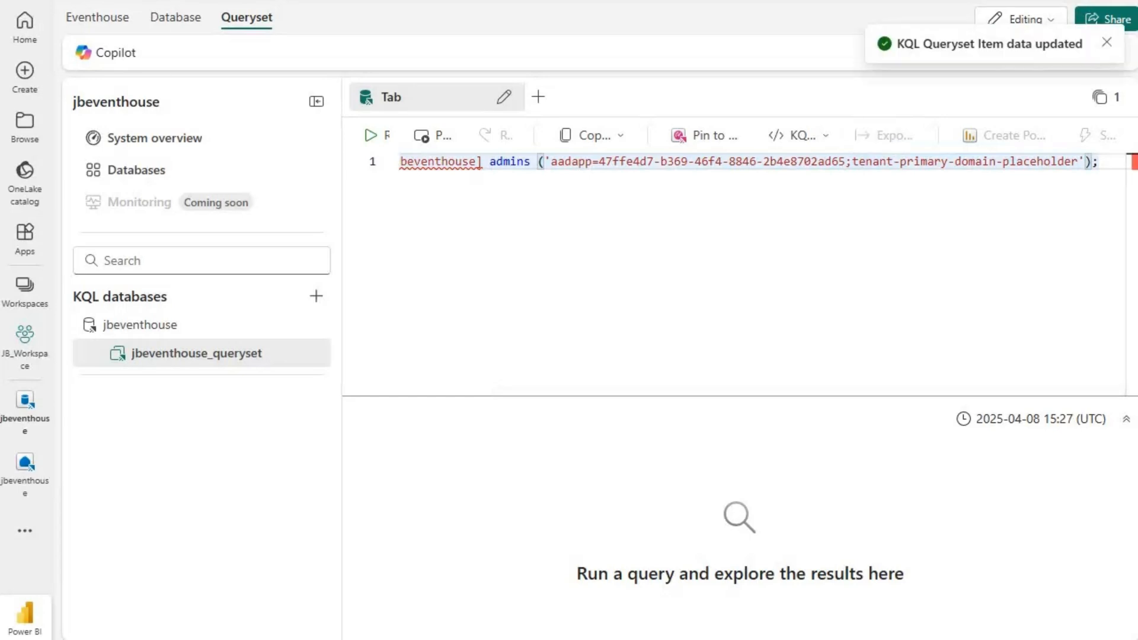
left_click(109, 23)
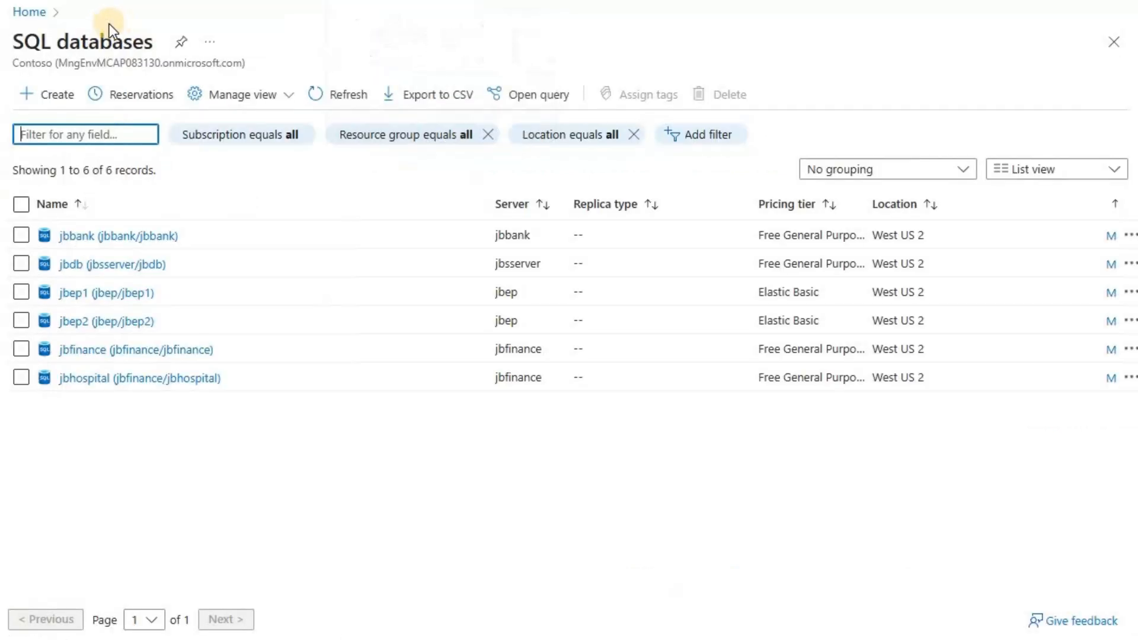
left_click(40, 10)
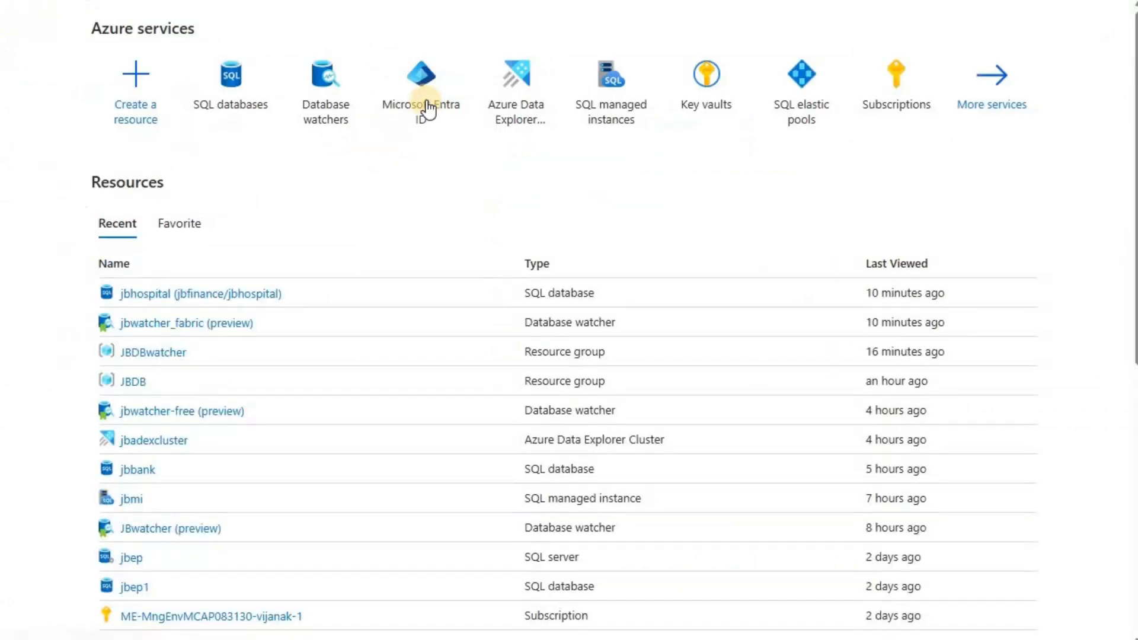
left_click(427, 102)
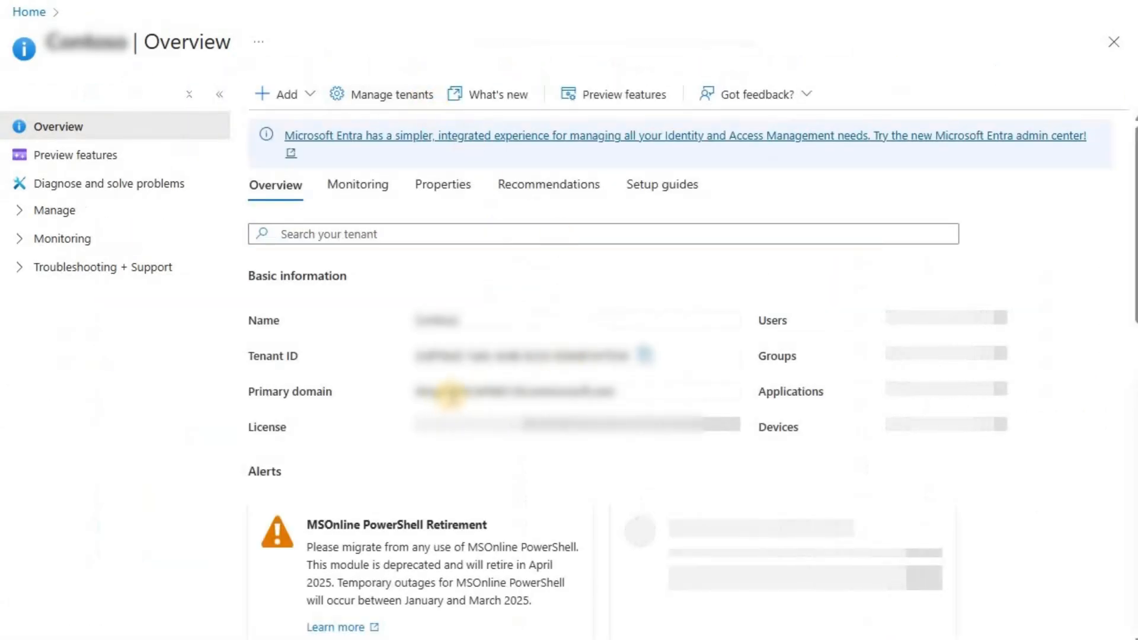
left_click_drag(413, 391, 608, 386)
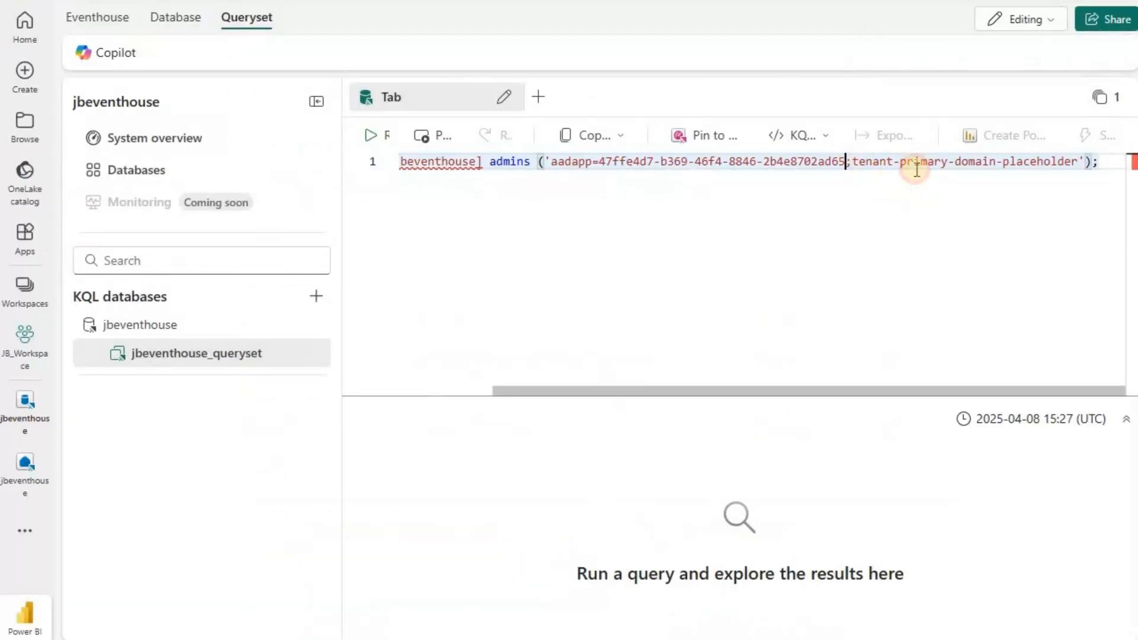
Back in the Fabric queryset, replace the tenant primary domain placeholder with the copied domain and run the command.
key("Right")
key("Right")
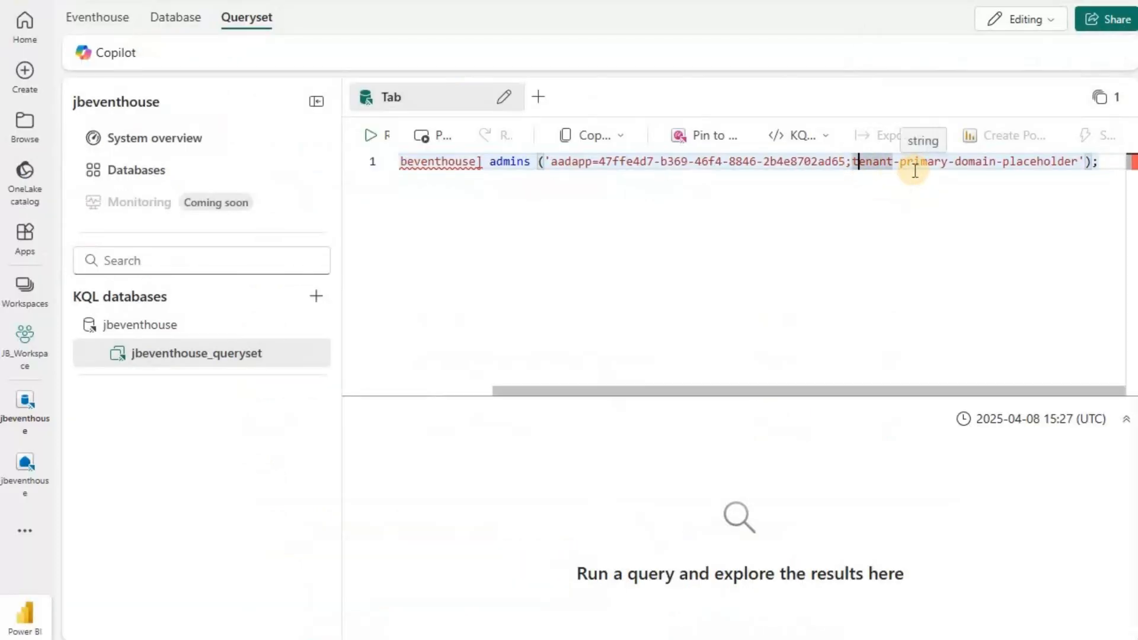
key("Left")
key("shift+End")
key("shift+Left")
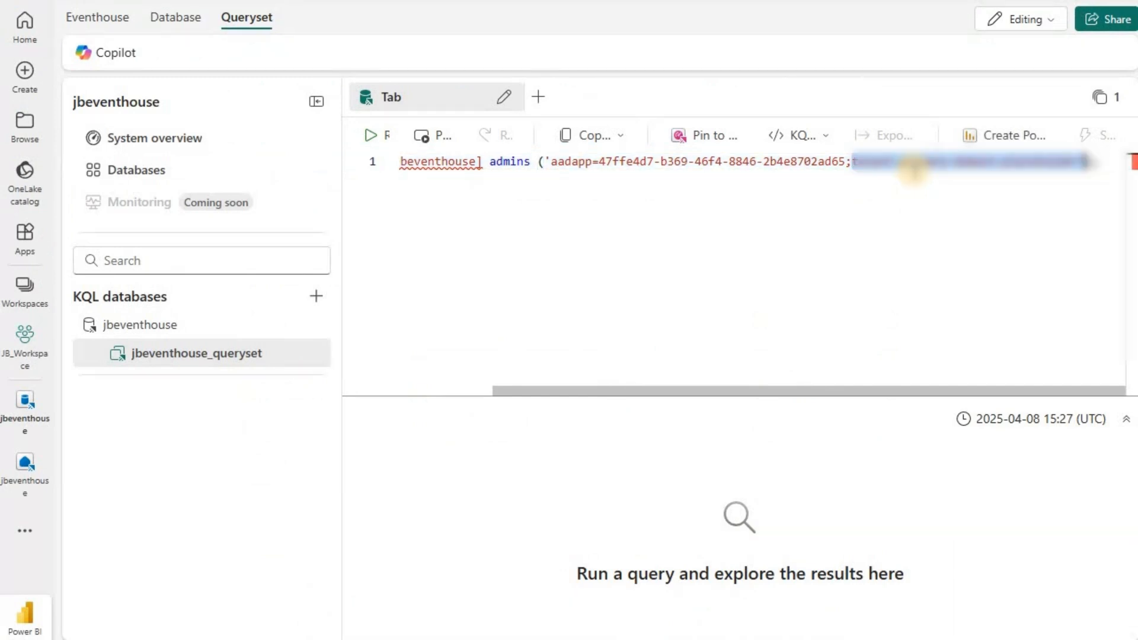
key("shift+Home")
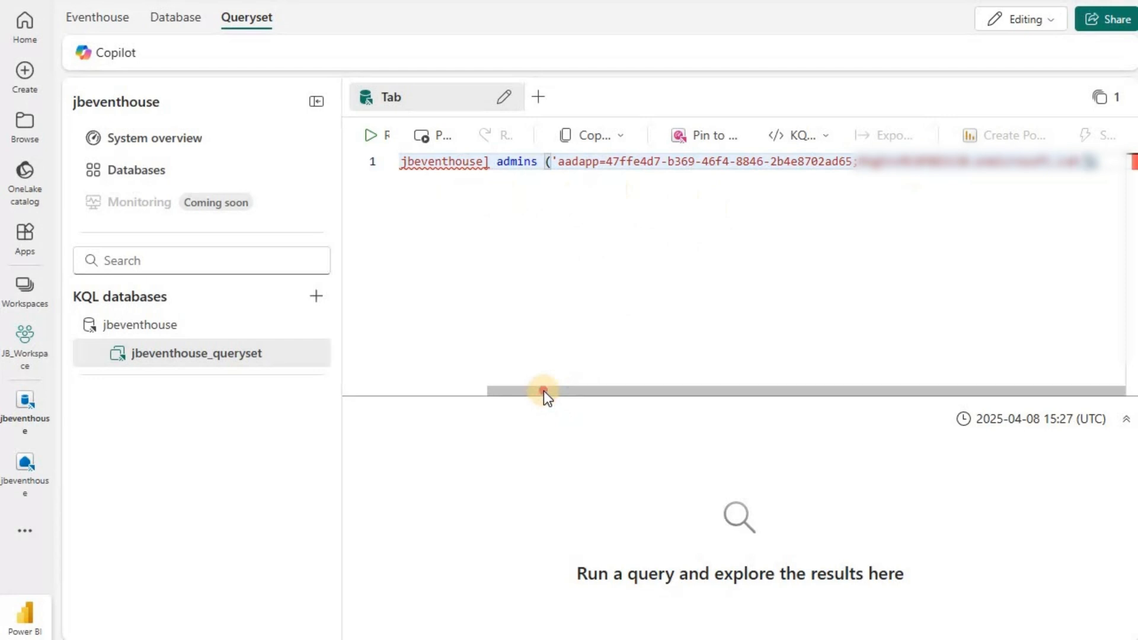
left_click(397, 391)
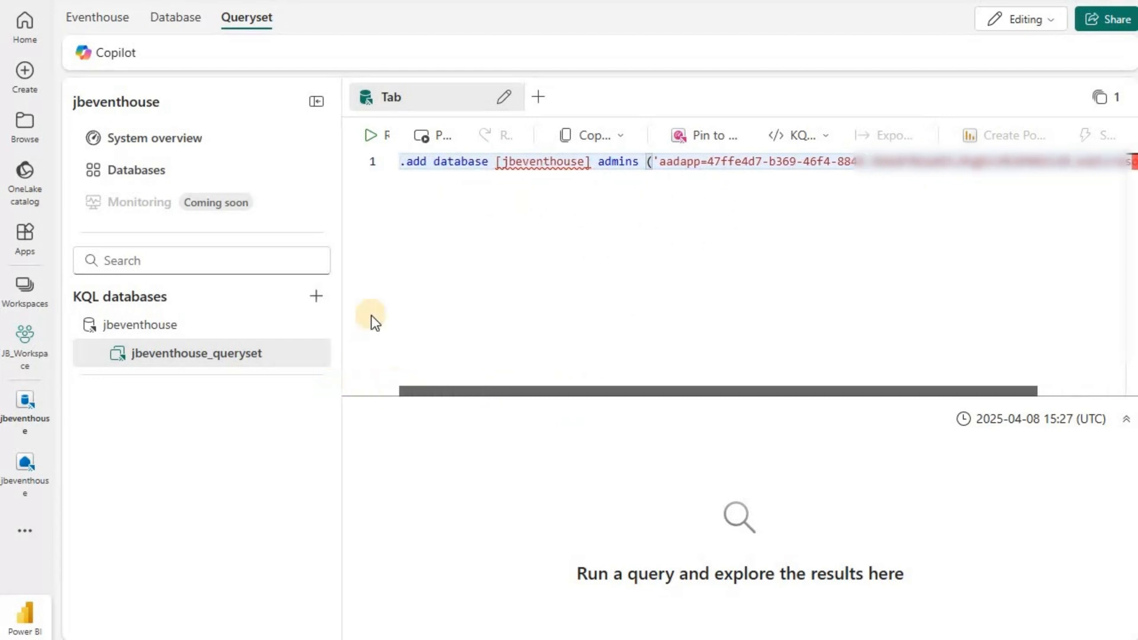
left_click(372, 138)
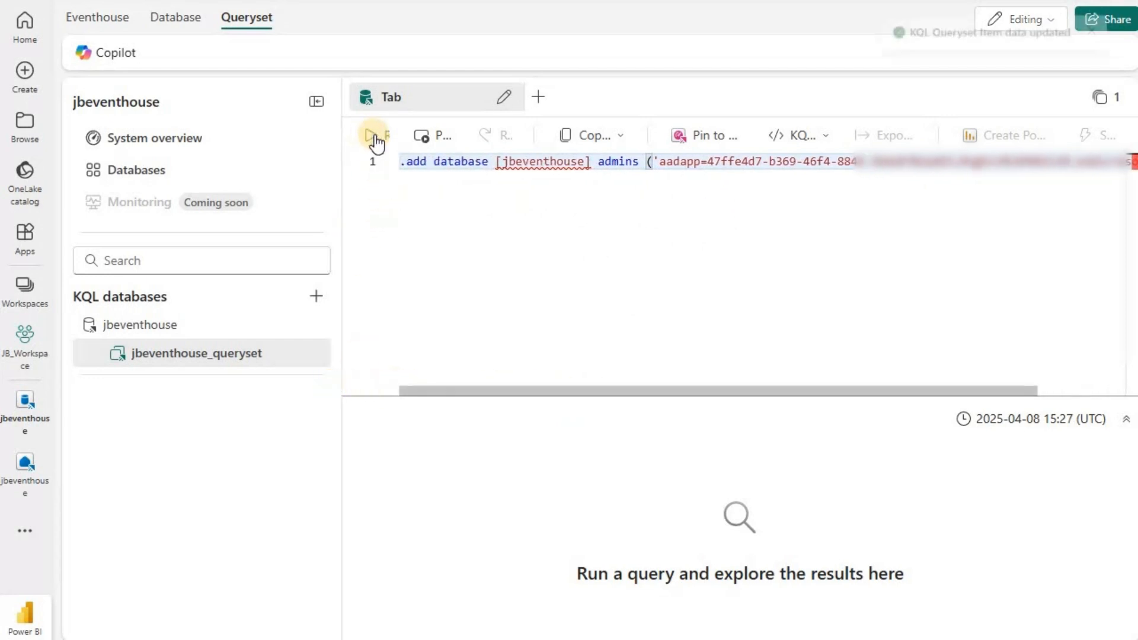
Run the KQL command that adds the watcher's identity as an admin of the jbeventhouse database.
left_click(375, 141)
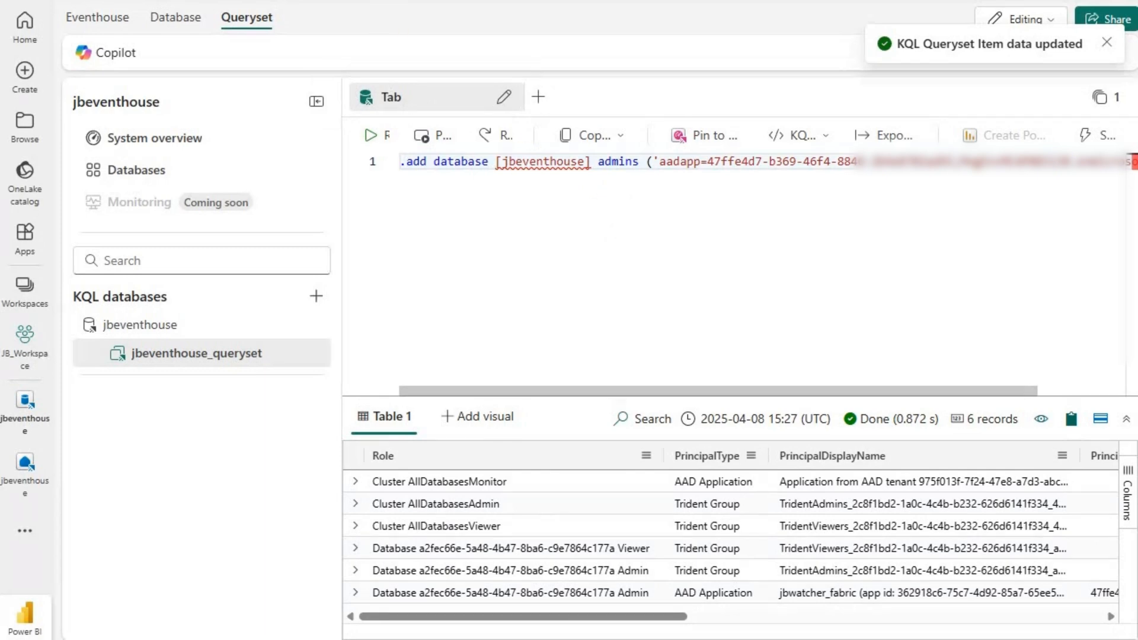
Switch to the Azure portal, check the watcher's SQL targets, and examine the CPU heatmap on its Azure SQL databases dashboard.
left_click(255, 1)
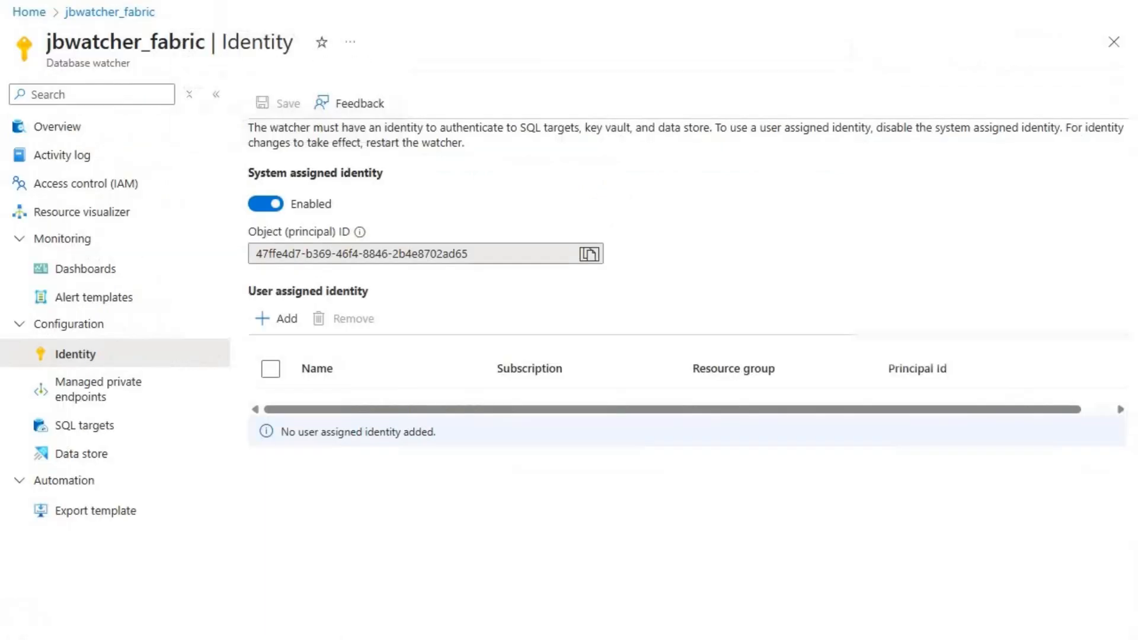
left_click(104, 435)
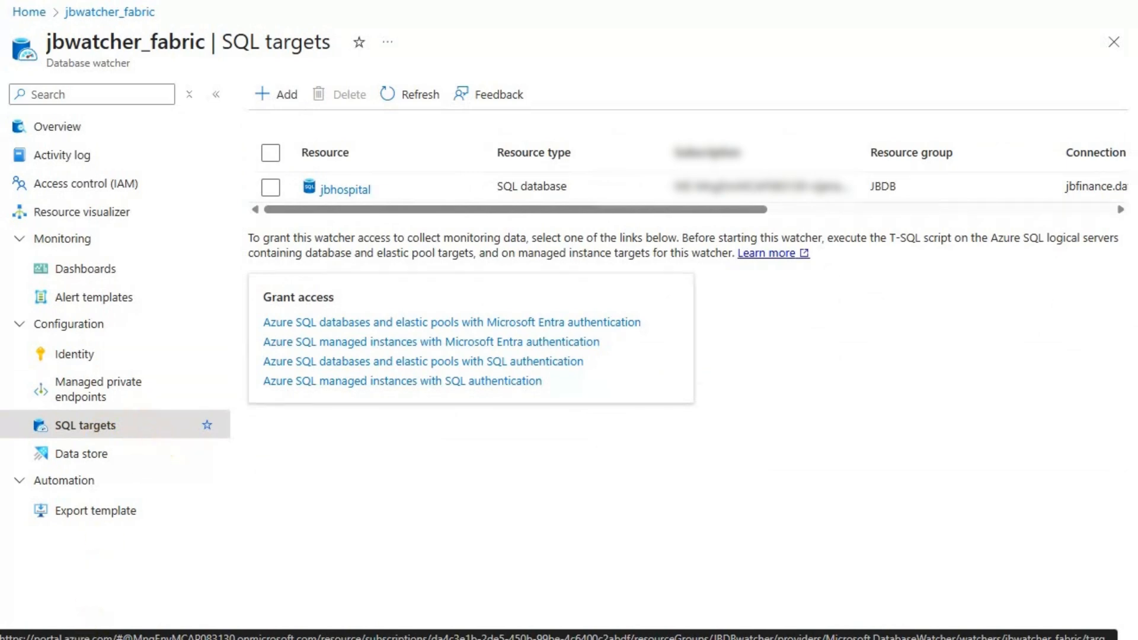
left_click(86, 269)
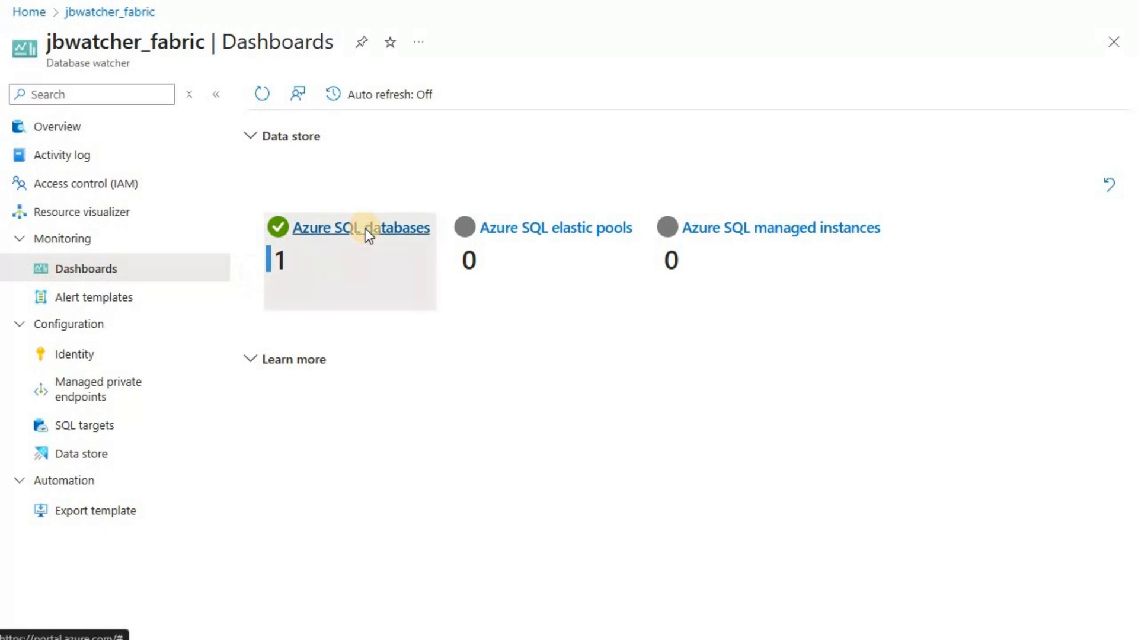
left_click(366, 230)
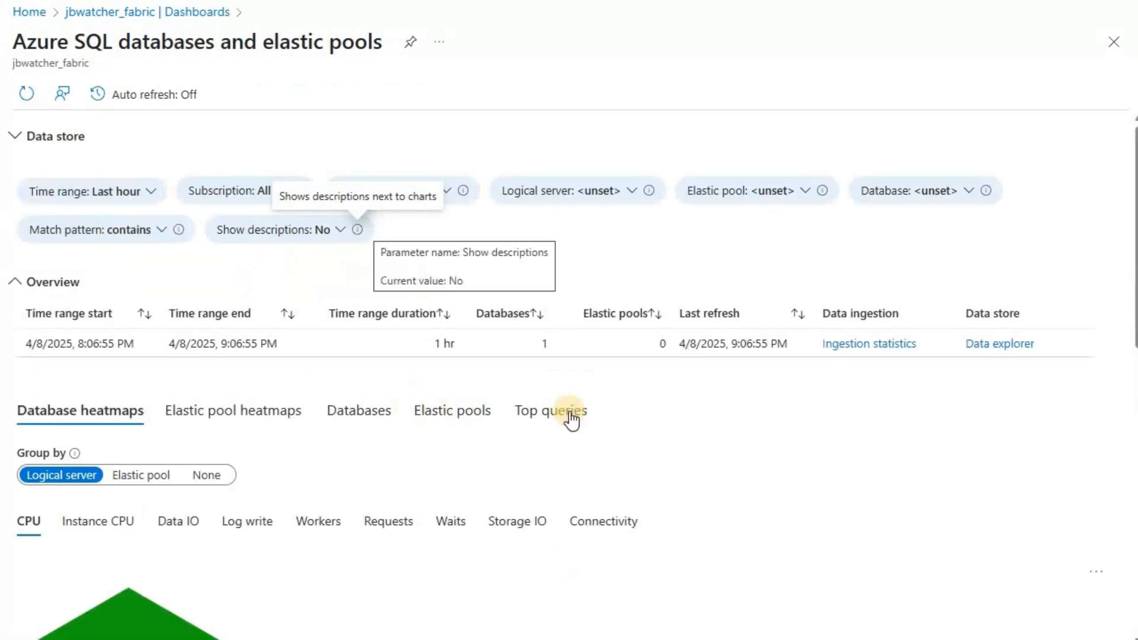
scroll(569, 422, "down", 3)
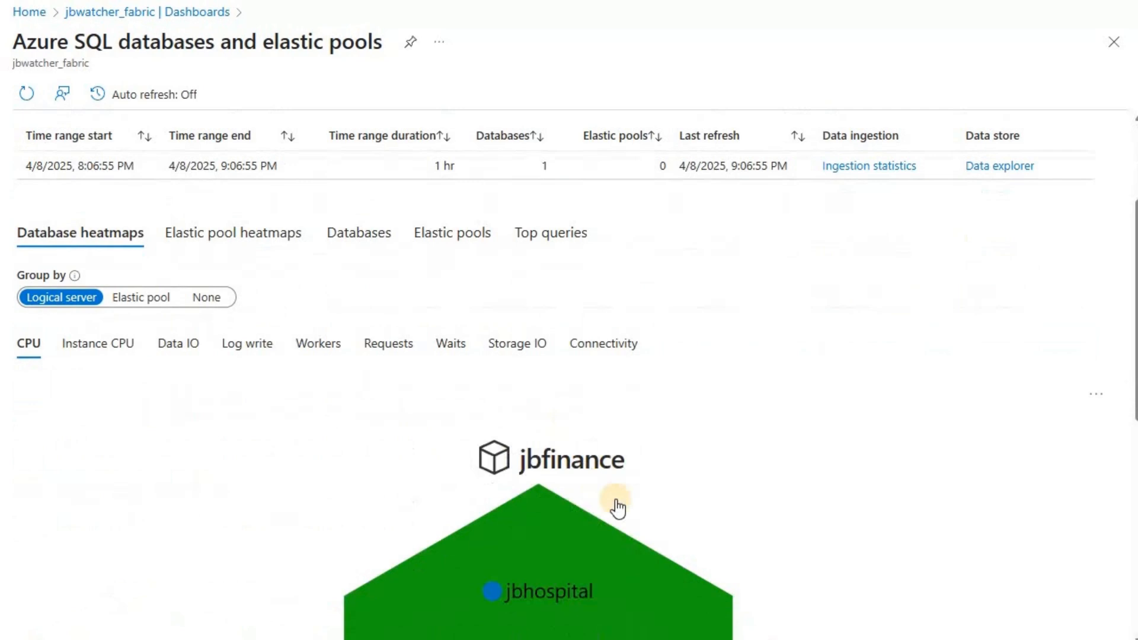